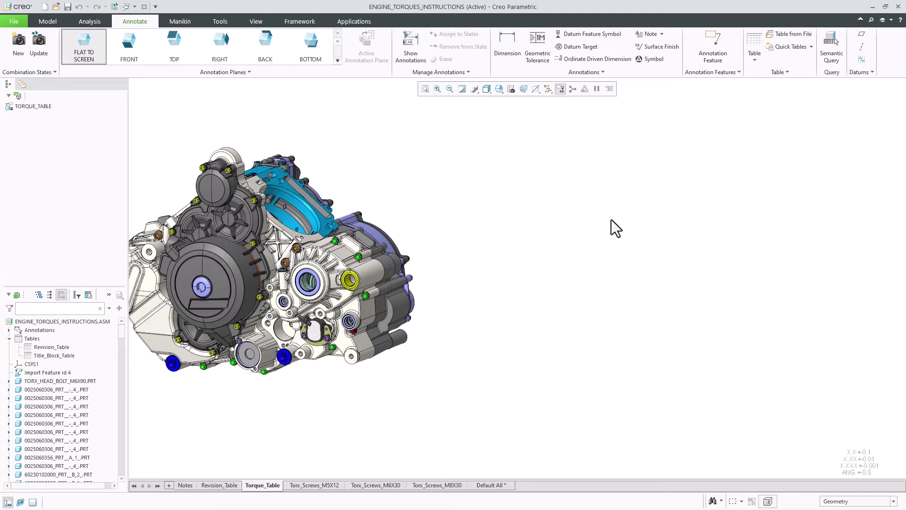
- Start a blank 6x5 table and set its annotation plane to FRONT, then RIGHT
left_click(753, 62)
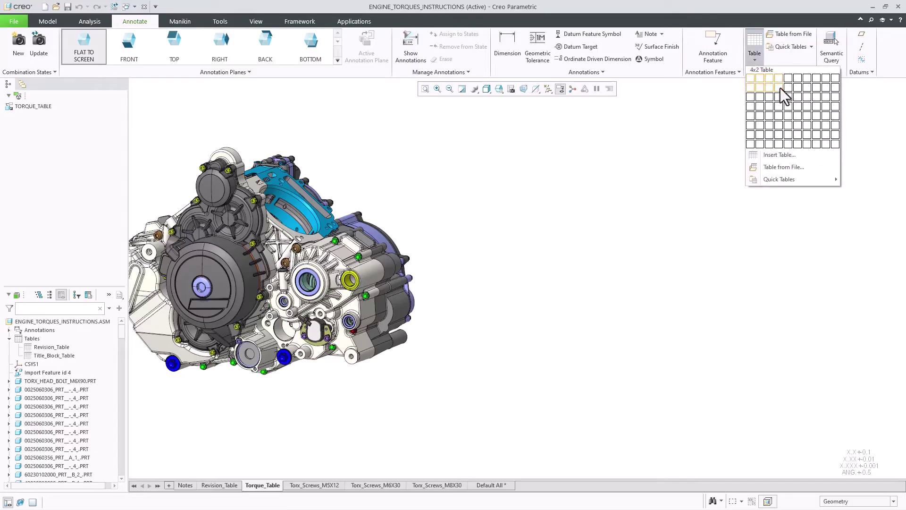
left_click(796, 113)
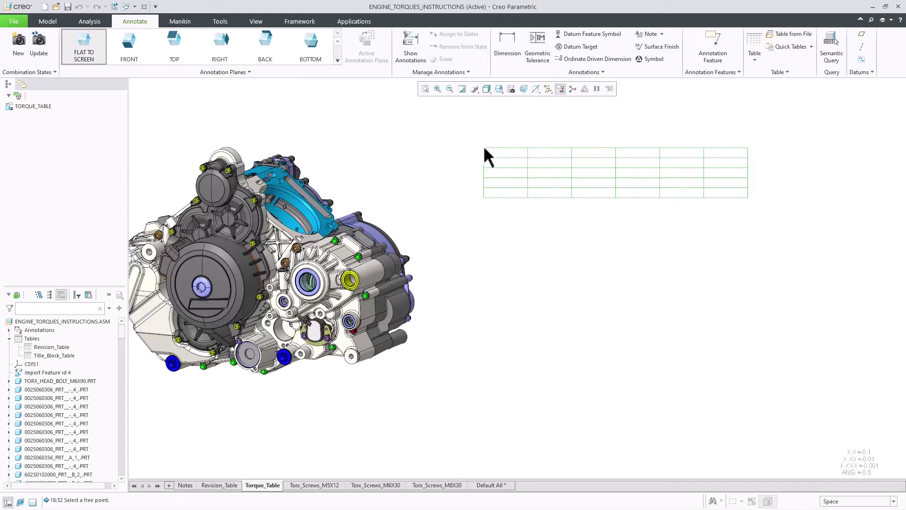
left_click(135, 50)
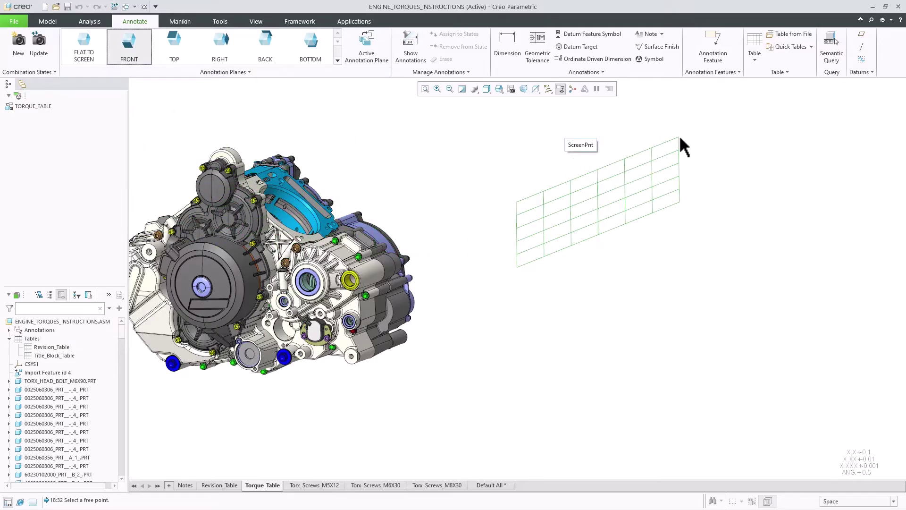
left_click(220, 56)
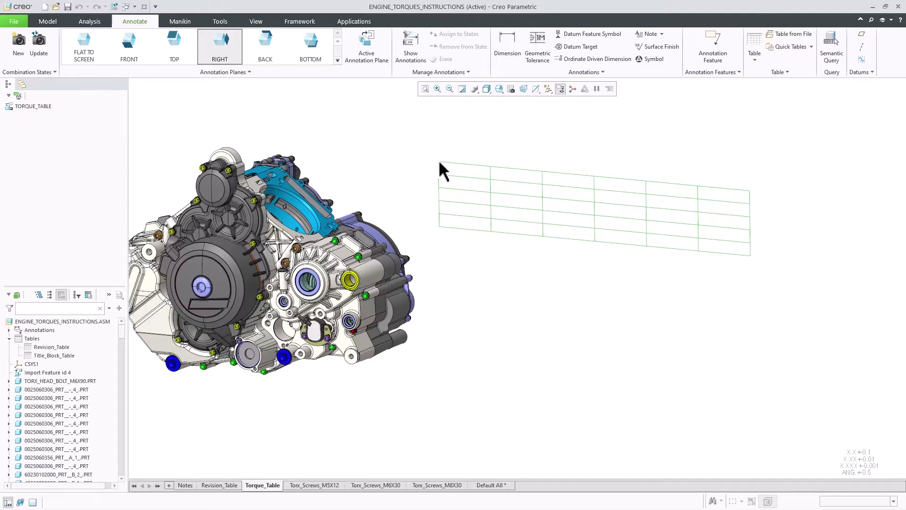
- Place blank Table 7 and remove it from the TORQUE_TABLE combination state
left_click(439, 162)
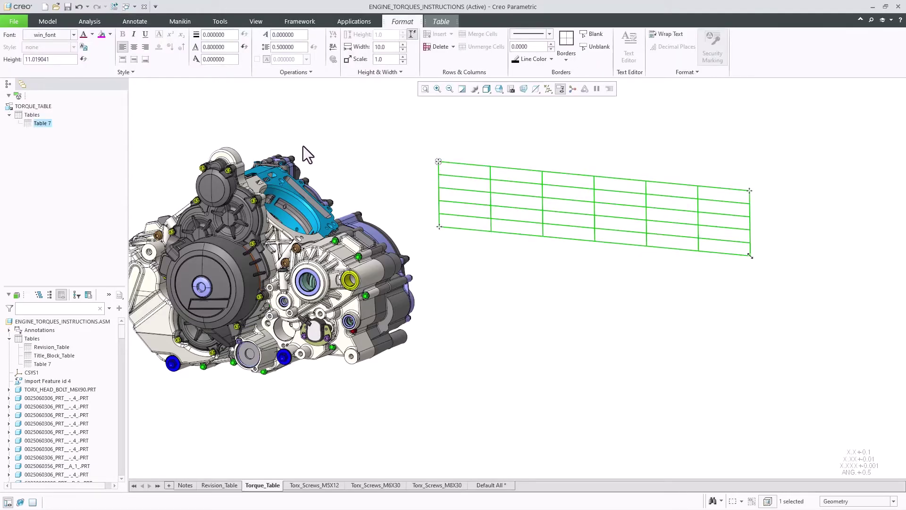
right_click(71, 124)
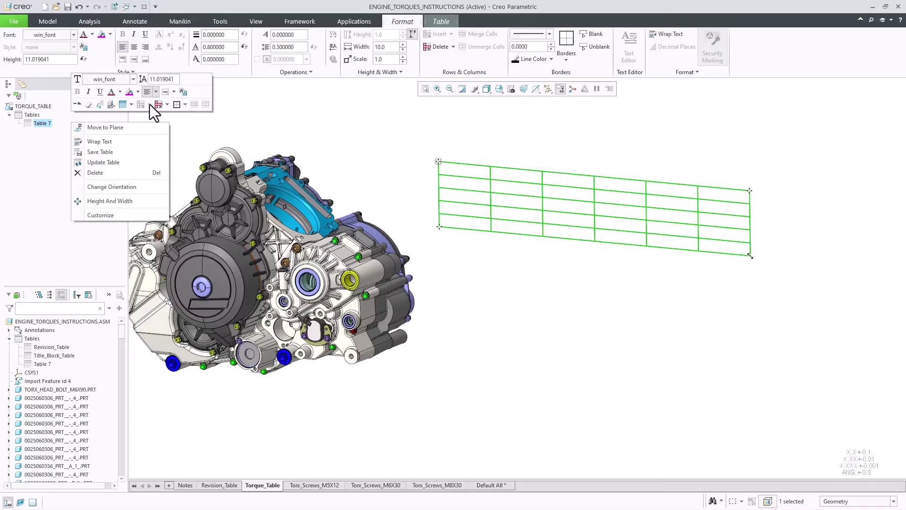
left_click(80, 106)
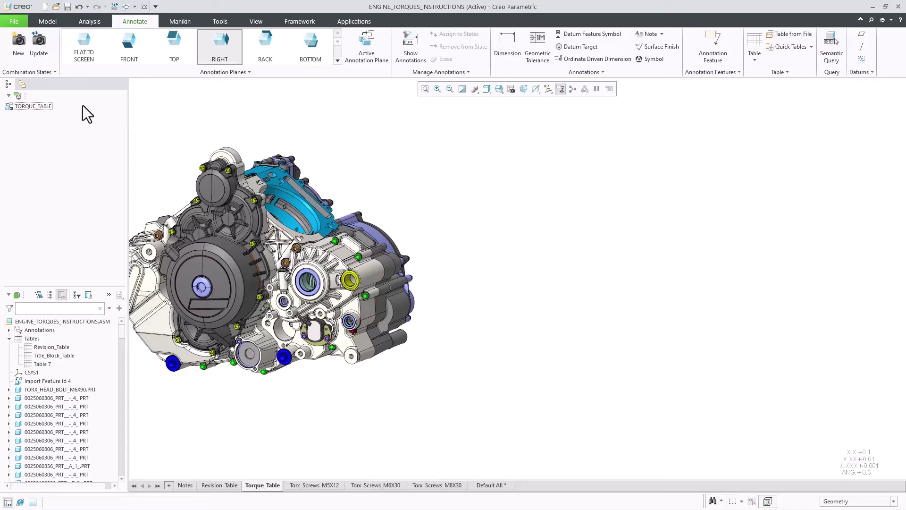
- Pin the revision table in Quick Tables and filter the gallery by 'tor'
left_click(796, 49)
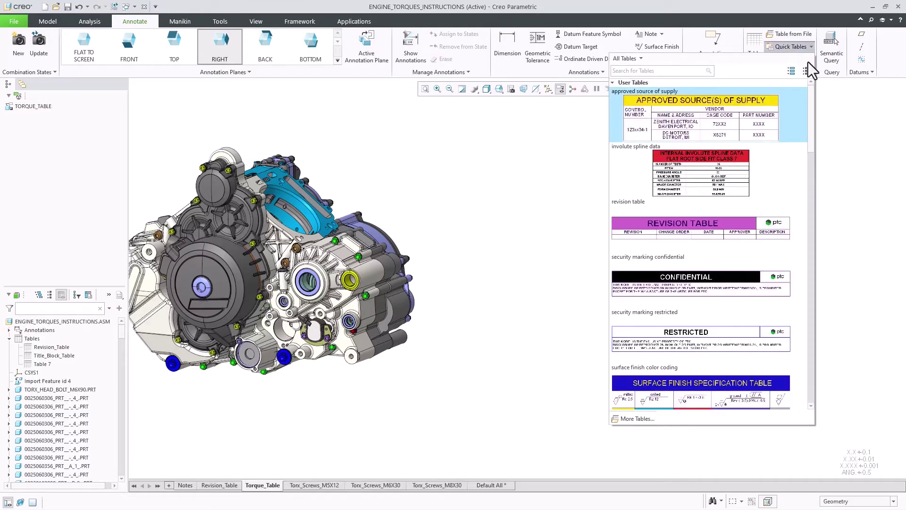
mouse_move(812, 88)
left_mouse_down()
mouse_move(812, 127)
mouse_move(808, 89)
left_mouse_up()
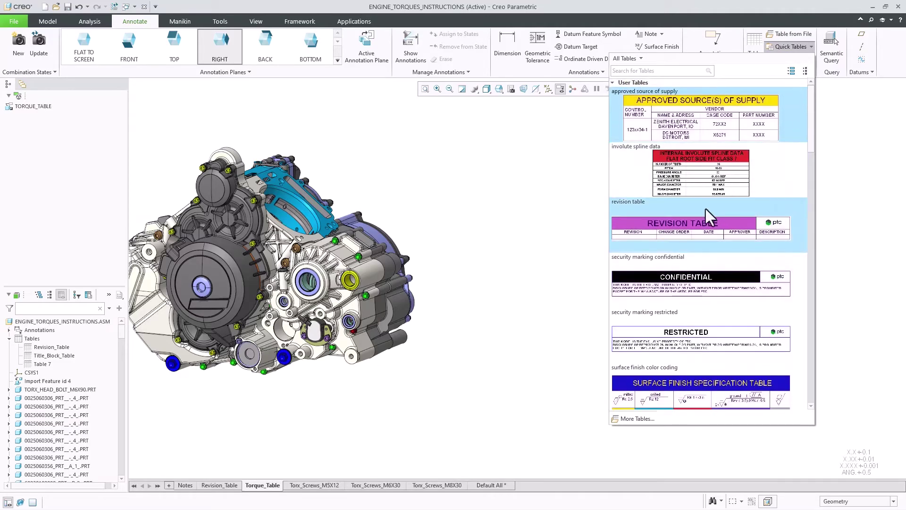
left_click(718, 222)
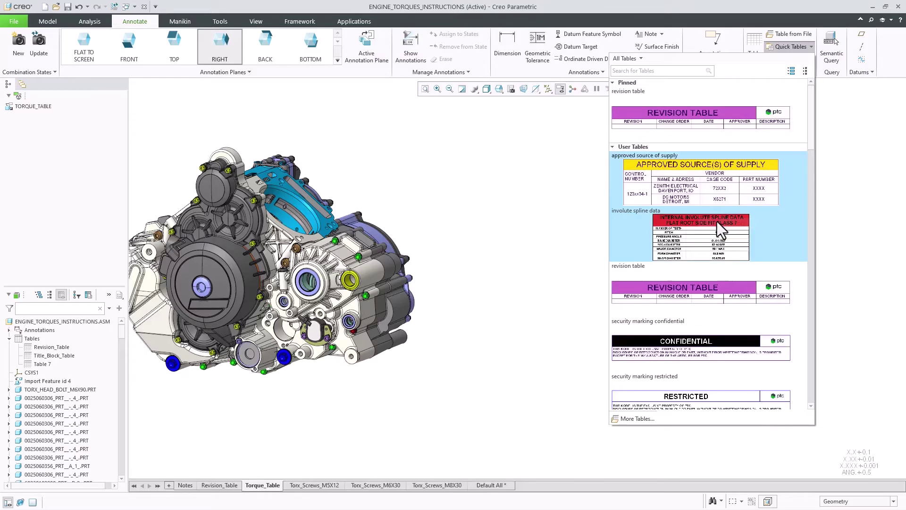
left_click(666, 74)
type("tor")
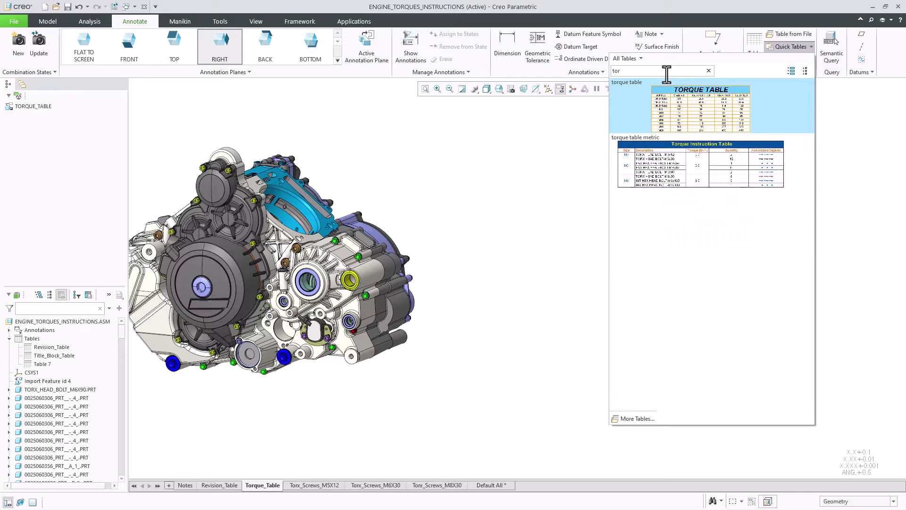
- Insert the torque table metric beside the engine, move it down and enlarge it proportionally
left_click(673, 151)
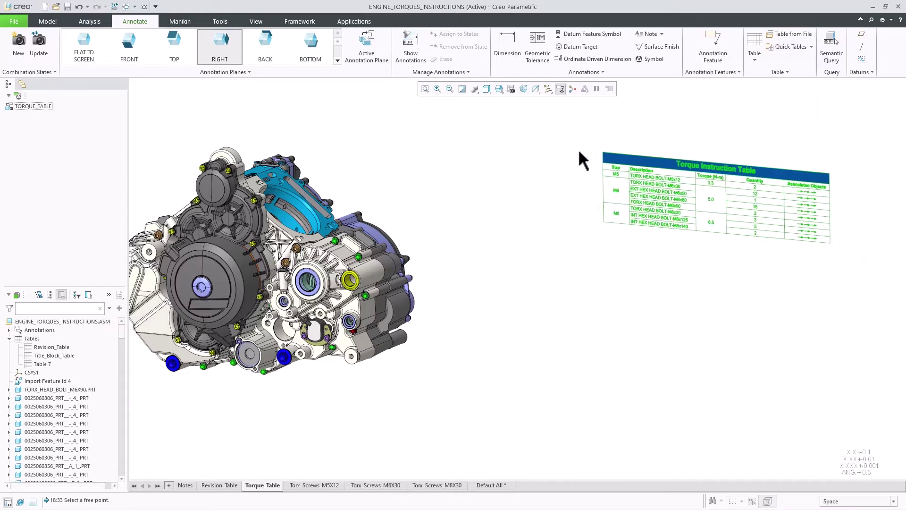
left_click(443, 136)
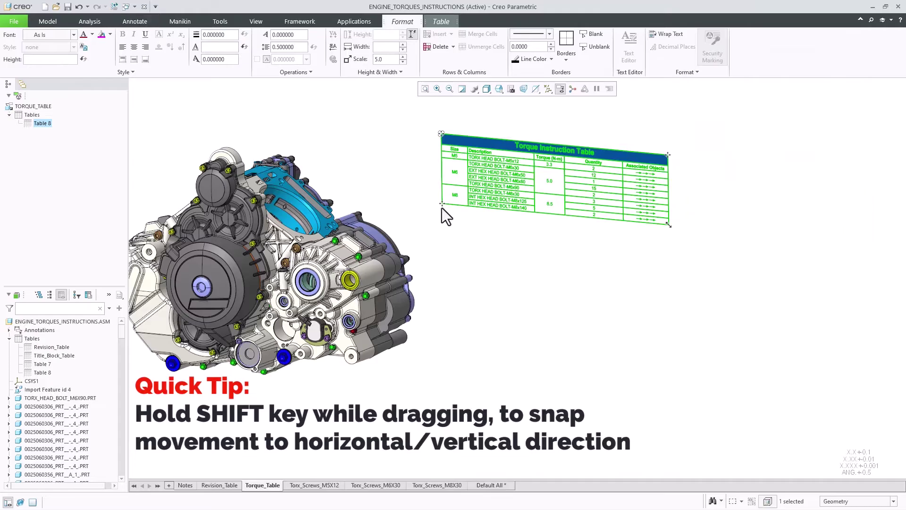
left_click_drag(442, 203, 442, 247, "shift")
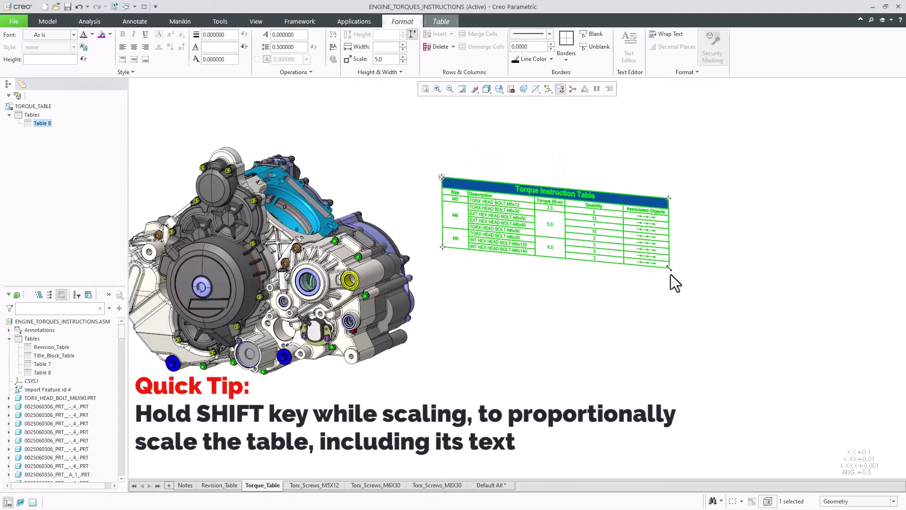
left_click_drag(669, 268, 874, 420, "shift")
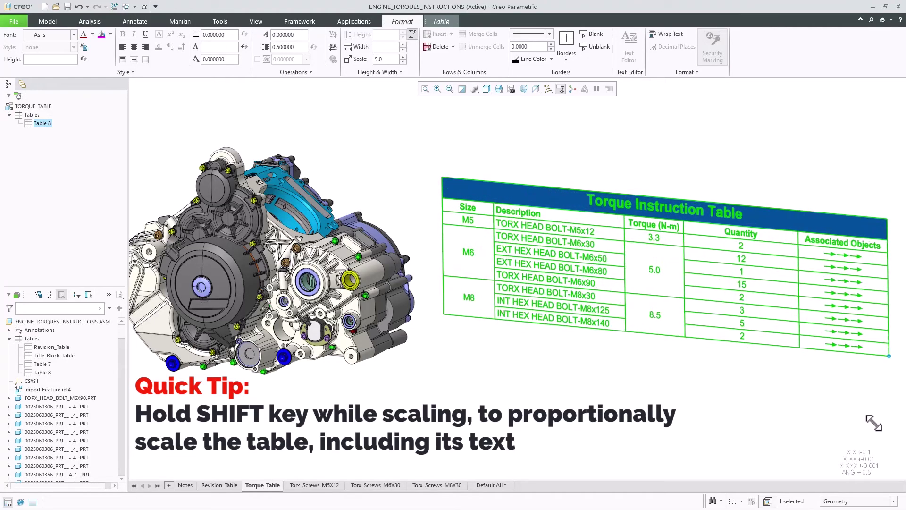
- Change the M6 torque value in the table from 5.0 to 6.5
left_click(689, 384)
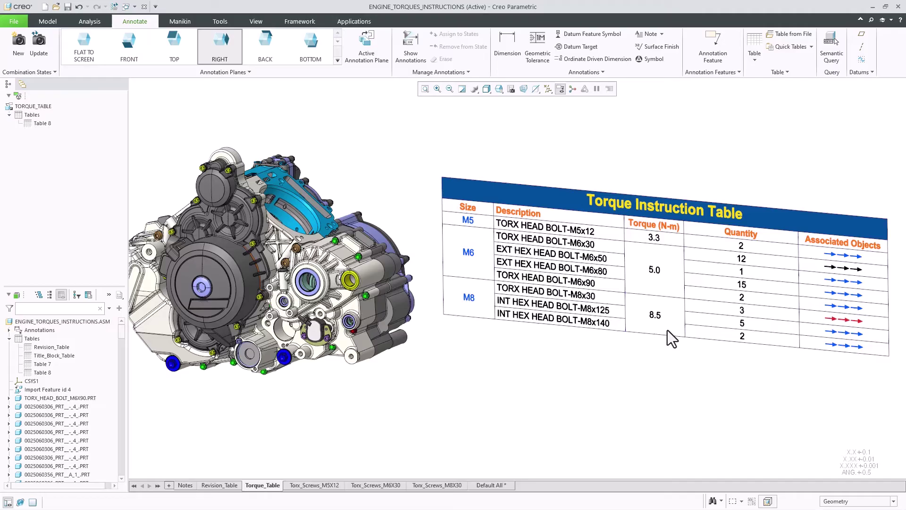
double_click(663, 272)
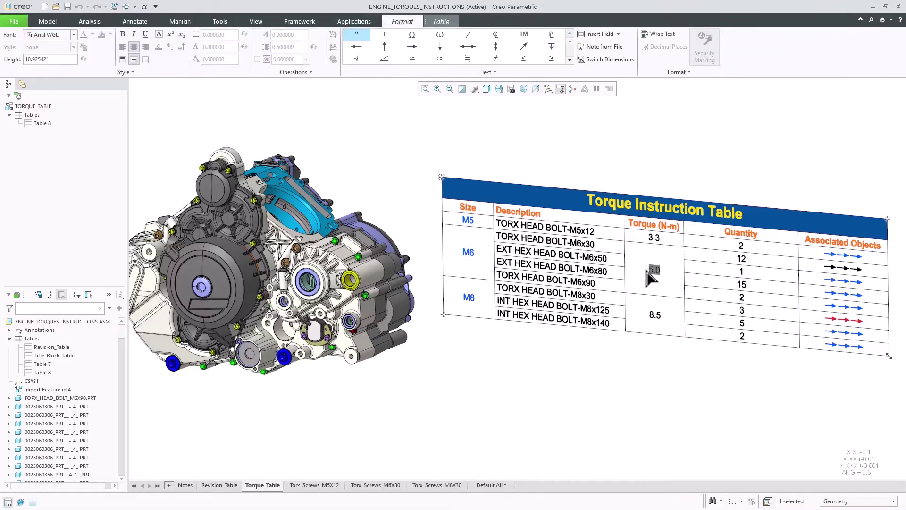
type("6.5")
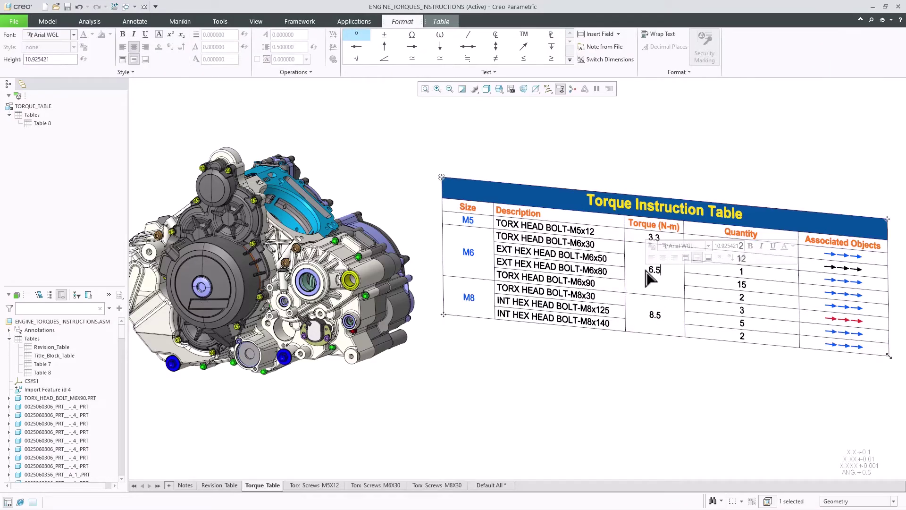
left_click(667, 359)
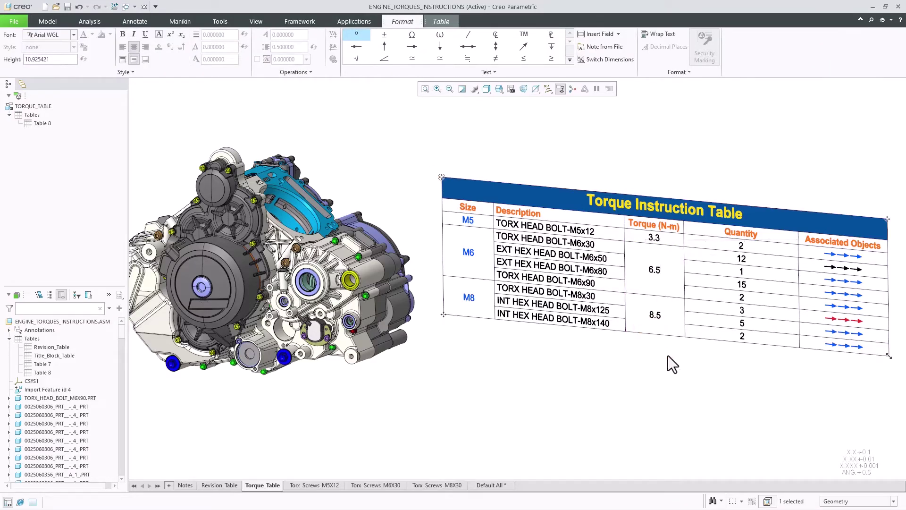
- Narrow the Quantity column of the Torque Instruction Table
left_click(772, 285)
mouse_move(800, 289)
left_mouse_down()
mouse_move(734, 285)
mouse_move(785, 288)
left_mouse_up()
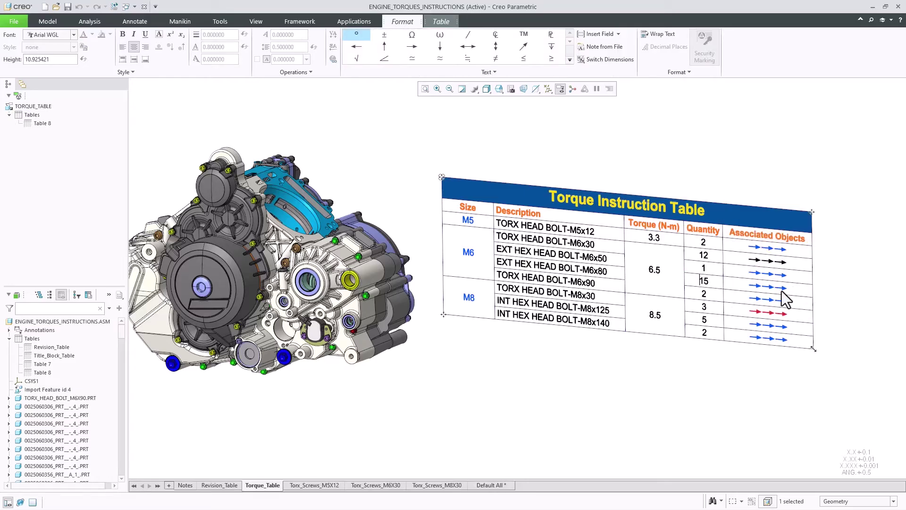
left_click(721, 370)
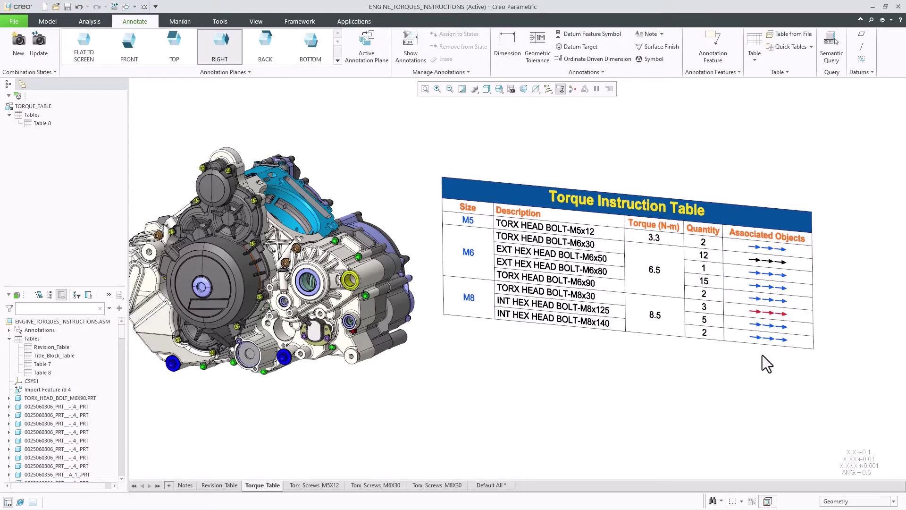
- Visit the Torx_Screws_M8X30 state, query the 8.5 Nm note's bolts, and follow the TORQUE TABLE link back
left_click(775, 316)
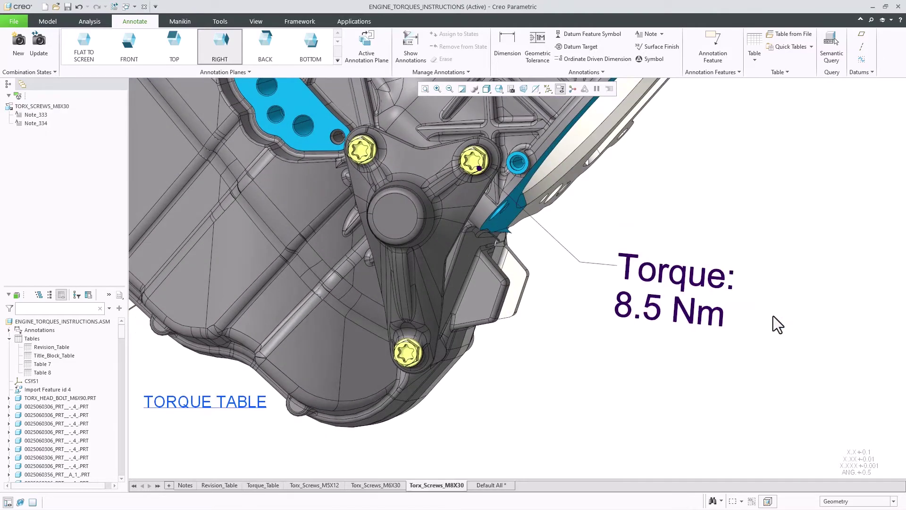
left_click(678, 325)
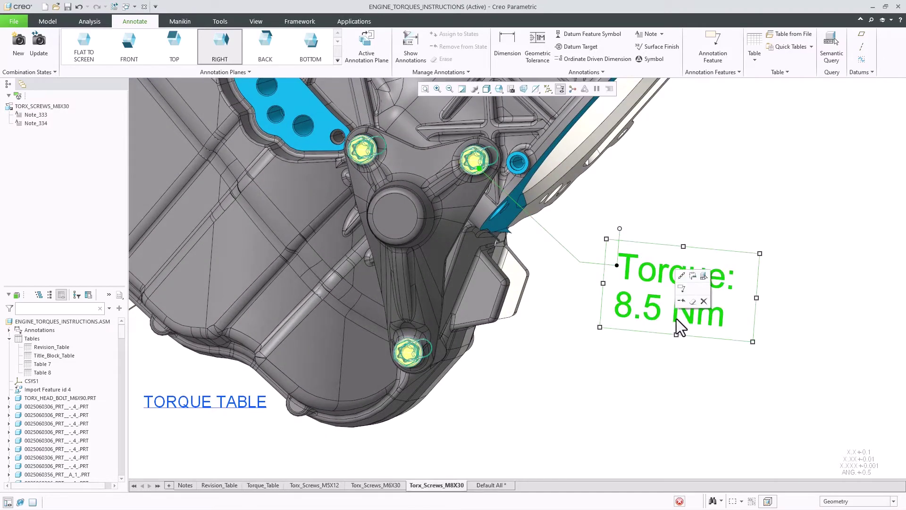
left_click(702, 278)
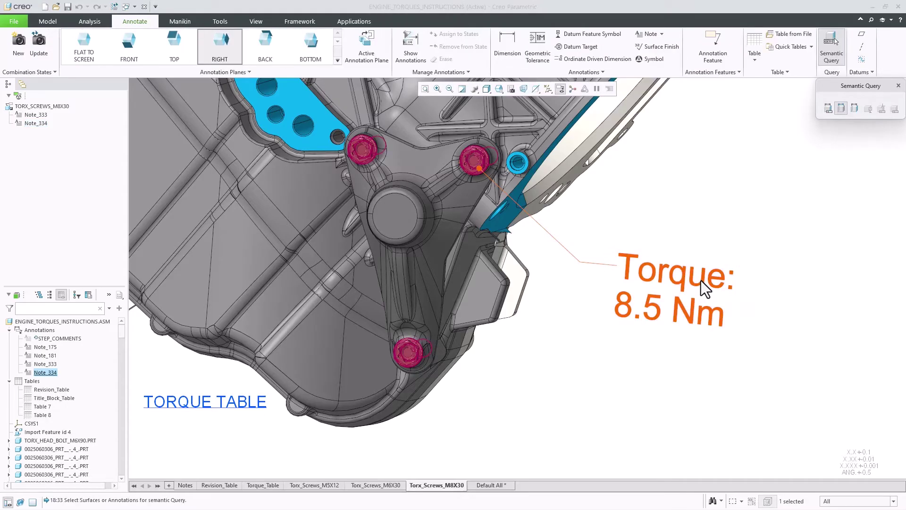
left_click(701, 280)
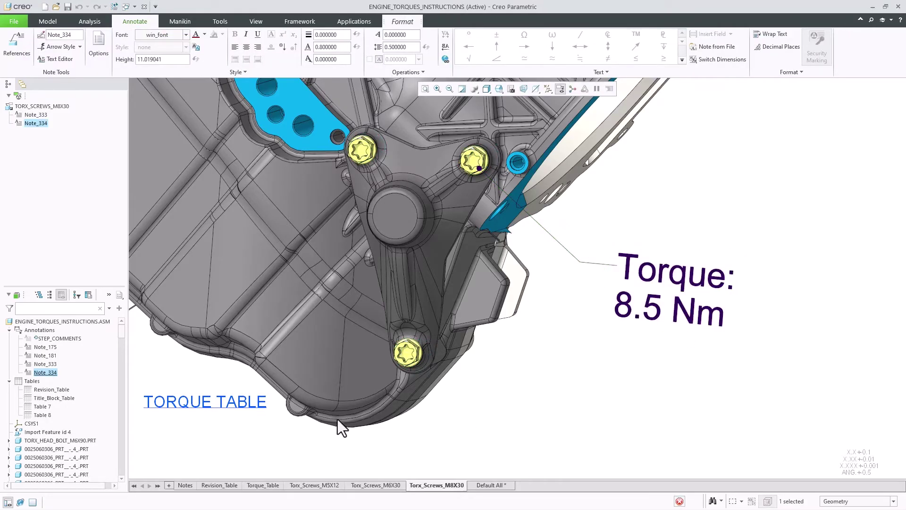
left_click(240, 406)
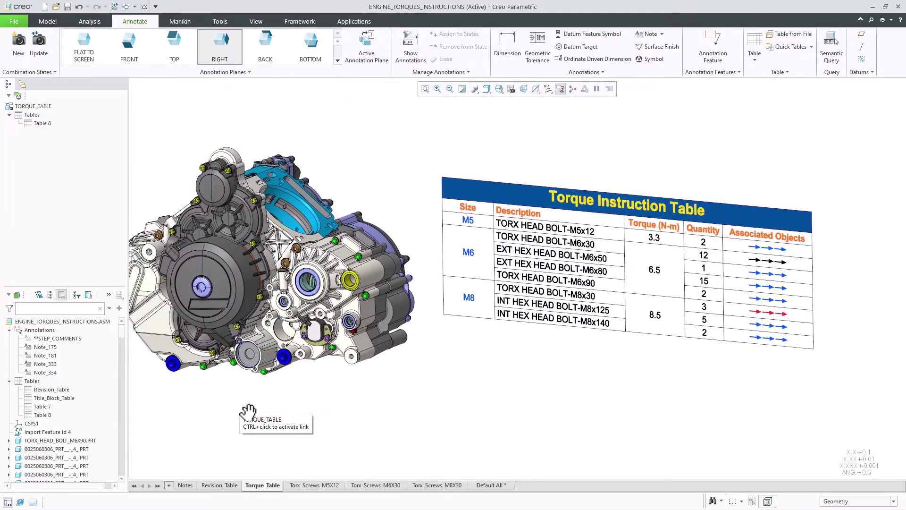
- Add surface sets of all M6X30 bolts as references to the M6x30 row's Associated Objects cell
left_click(768, 267)
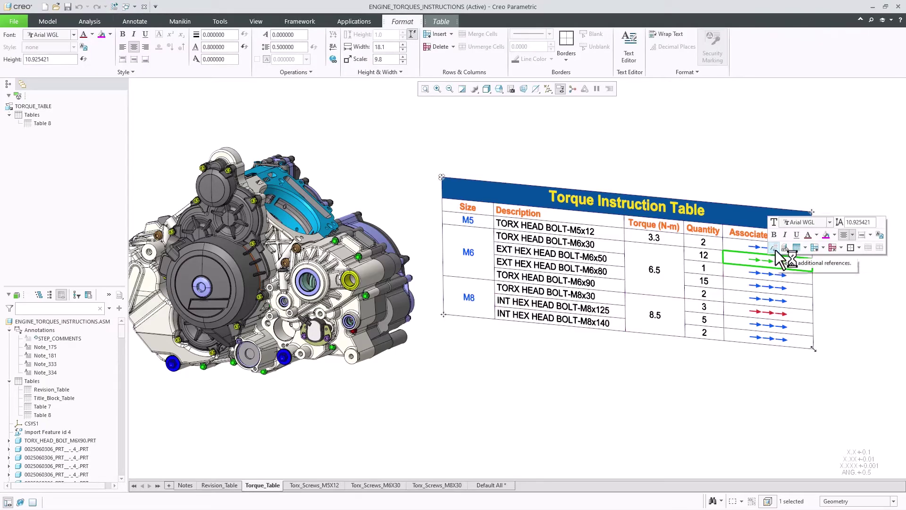
left_click(775, 250)
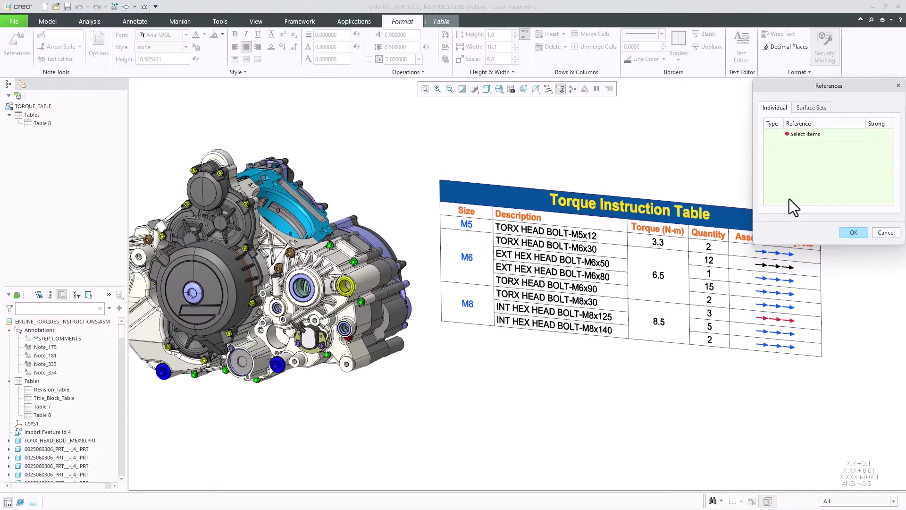
left_click(810, 108)
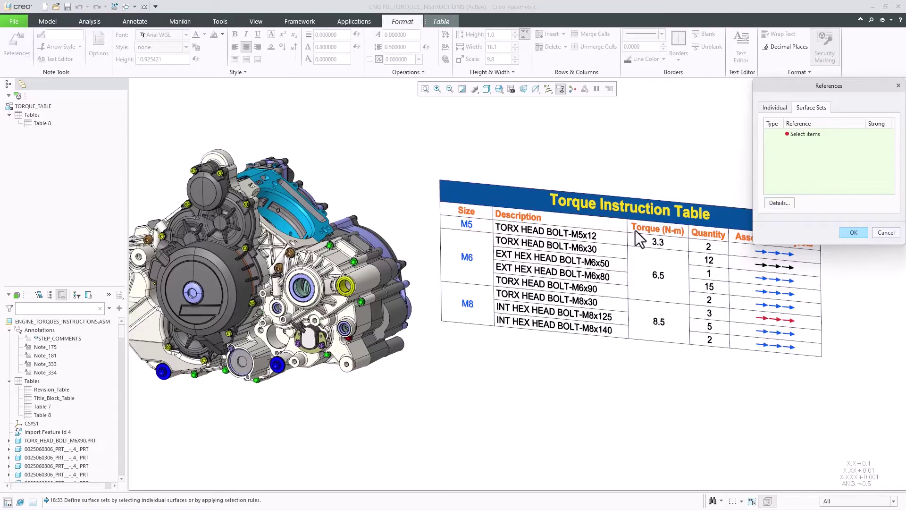
left_click(76, 307)
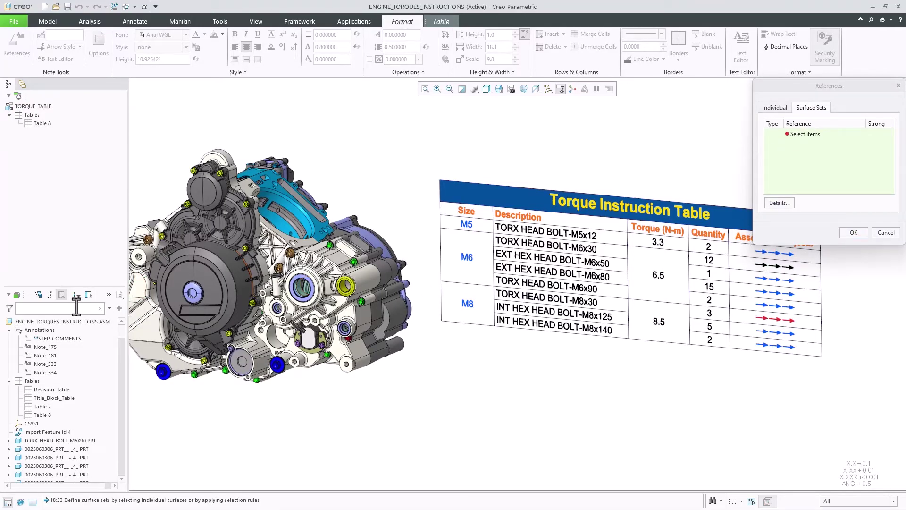
type("m6x30")
key("Return")
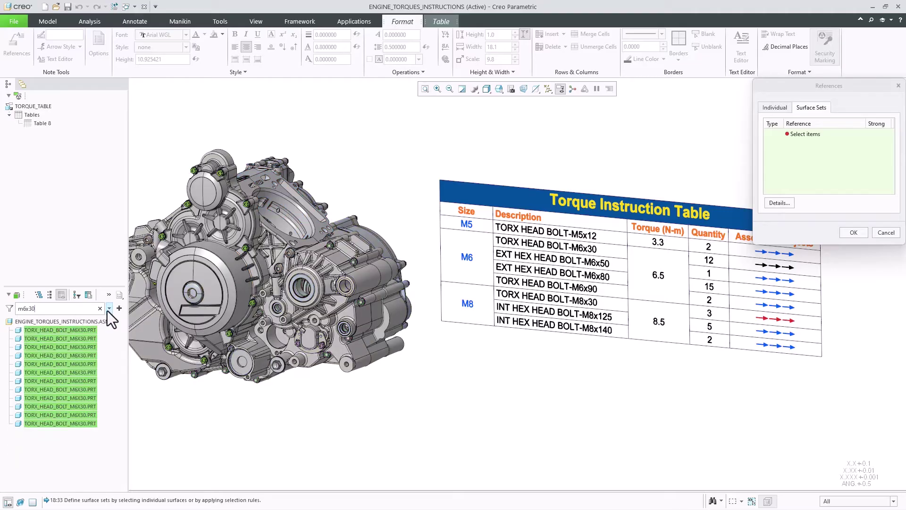
left_click(119, 308)
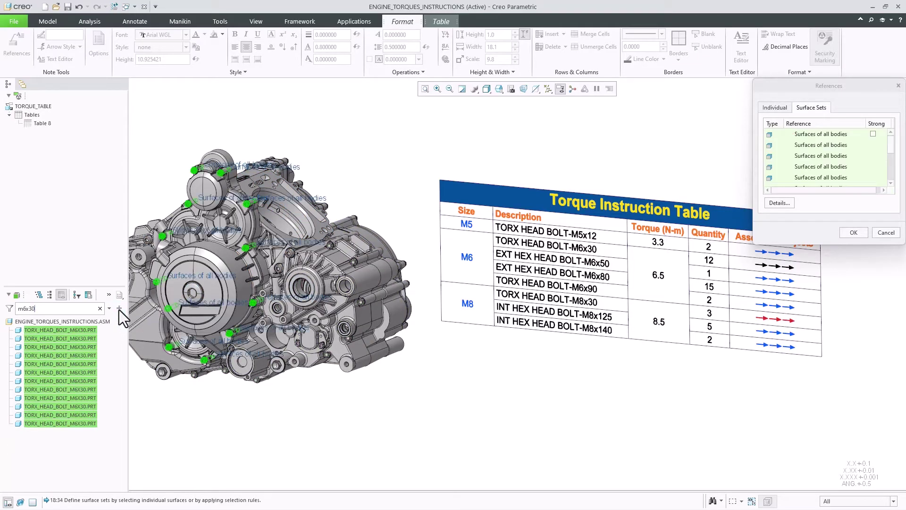
left_click(100, 308)
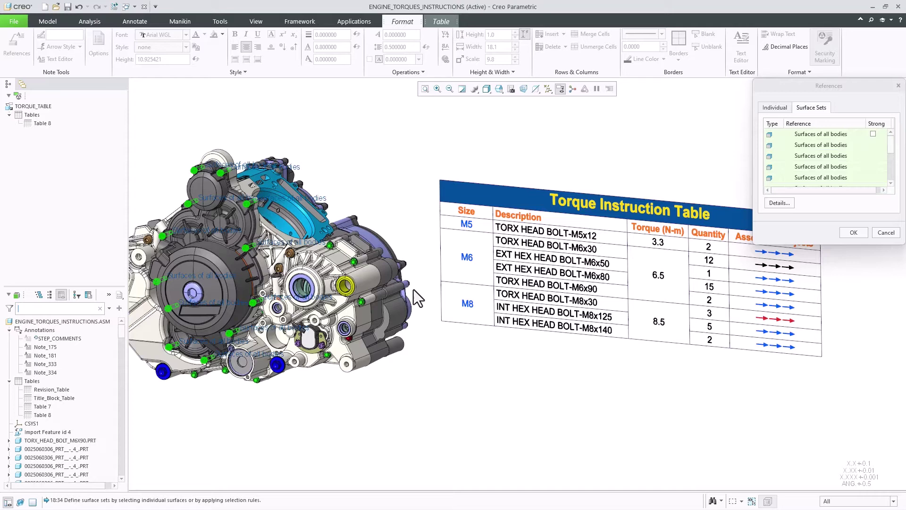
left_click(844, 234)
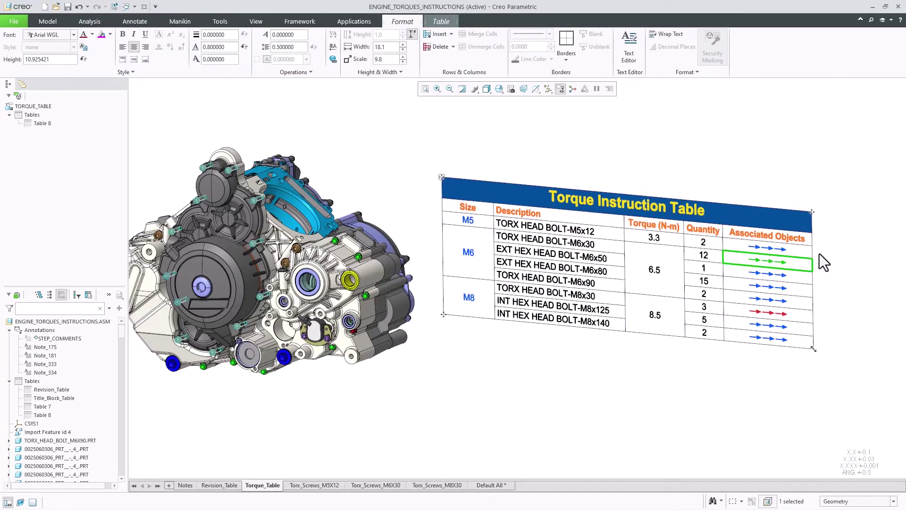
- Run a Semantic Query on the Associated Objects cell to highlight its linked bolts
right_click(819, 253)
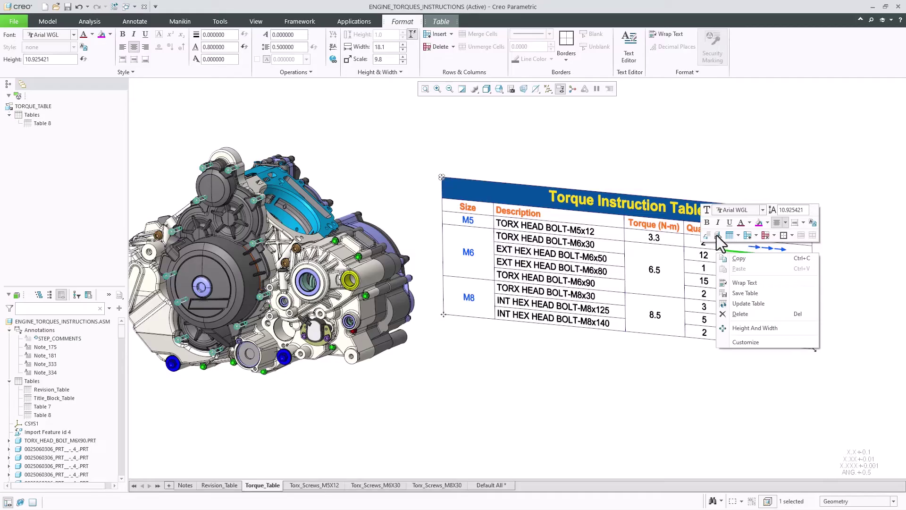
left_click(716, 235)
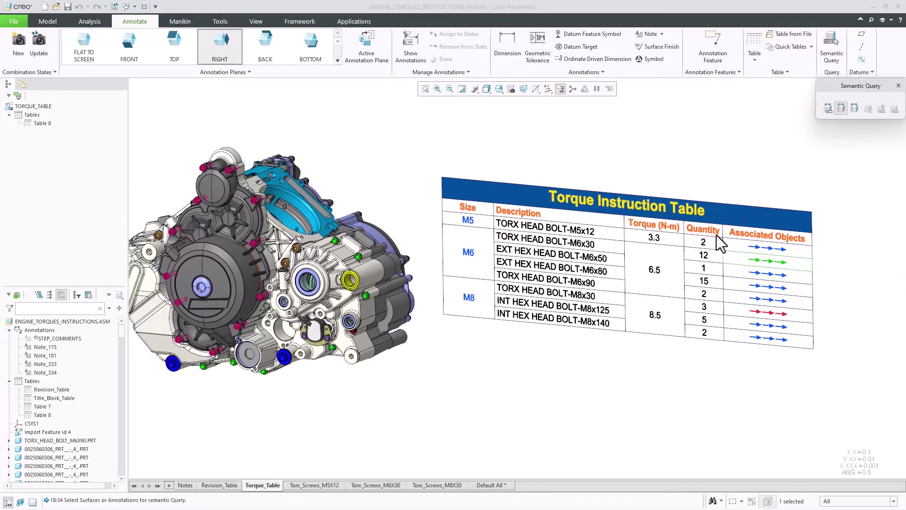
left_click(717, 235)
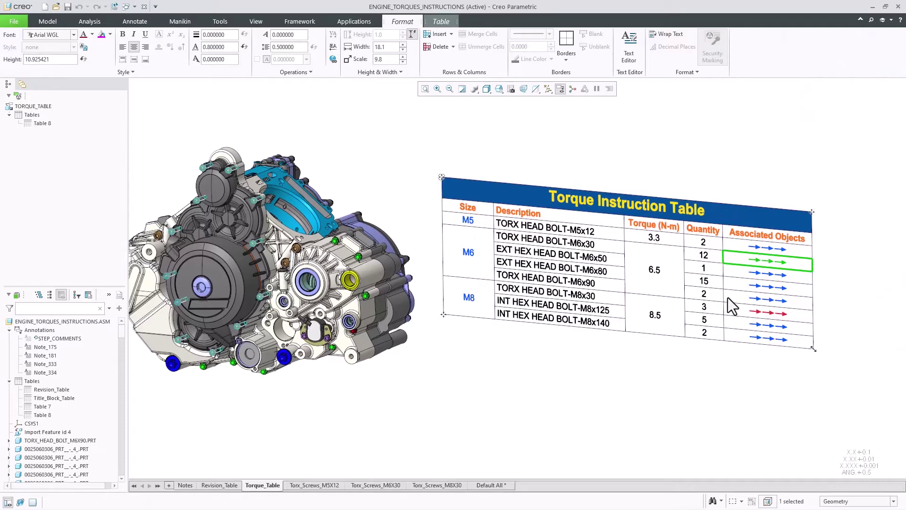
- Copy the blue arrow text style onto the selected M6x30 and M8x30 arrow cells
left_click(754, 317, "ctrl")
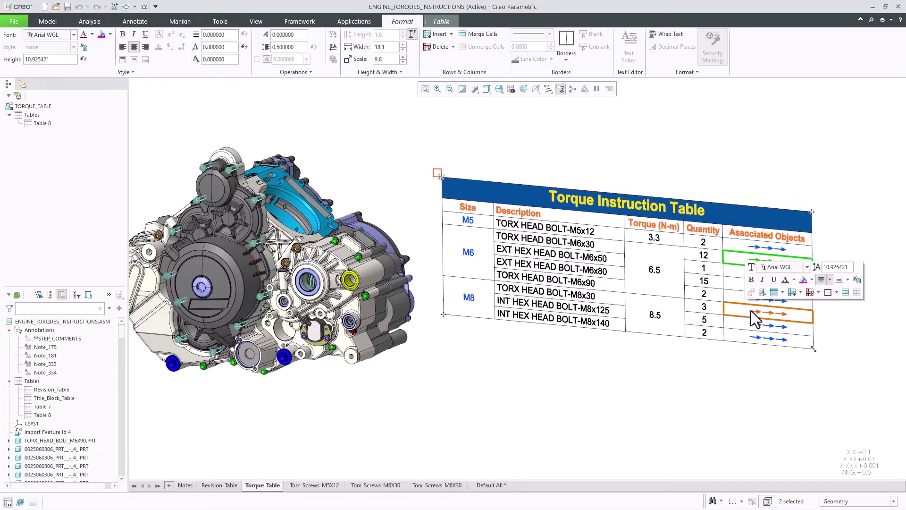
left_click(854, 280)
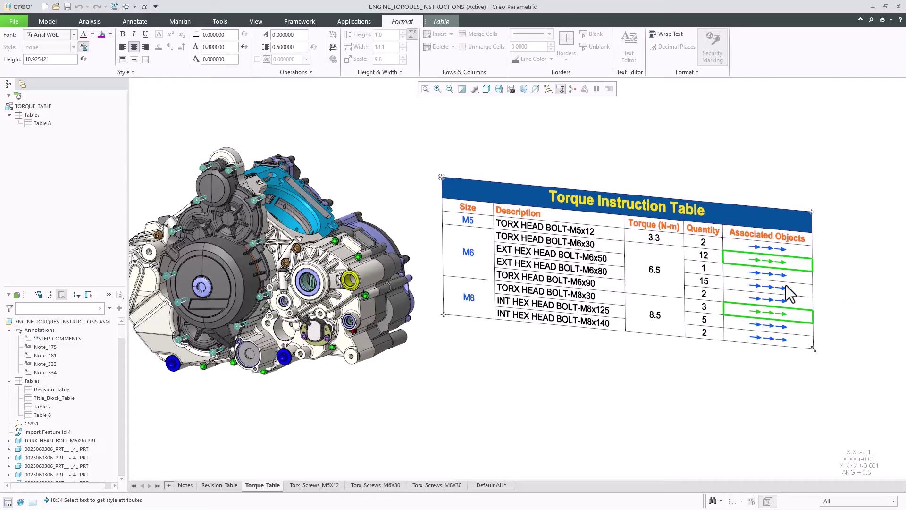
left_click(771, 287)
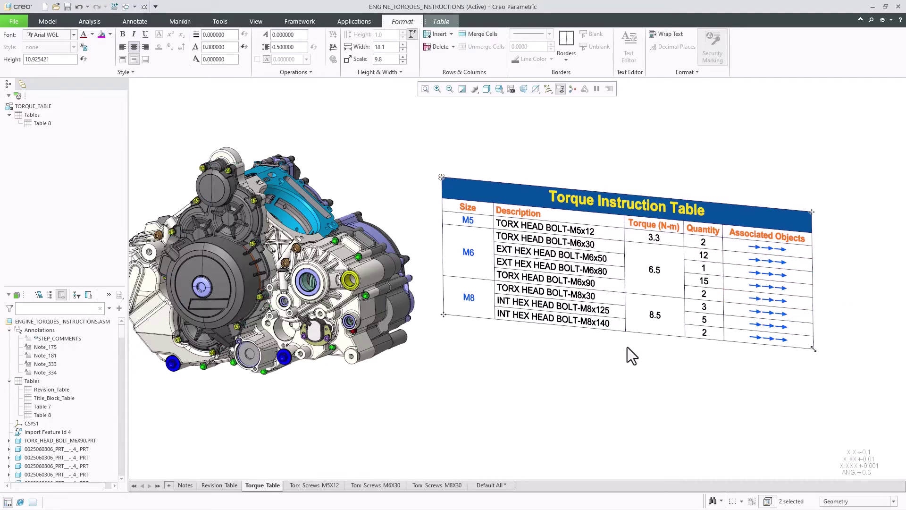
- In the Revision_Table state, insert an empty row below revision A
left_click(228, 483)
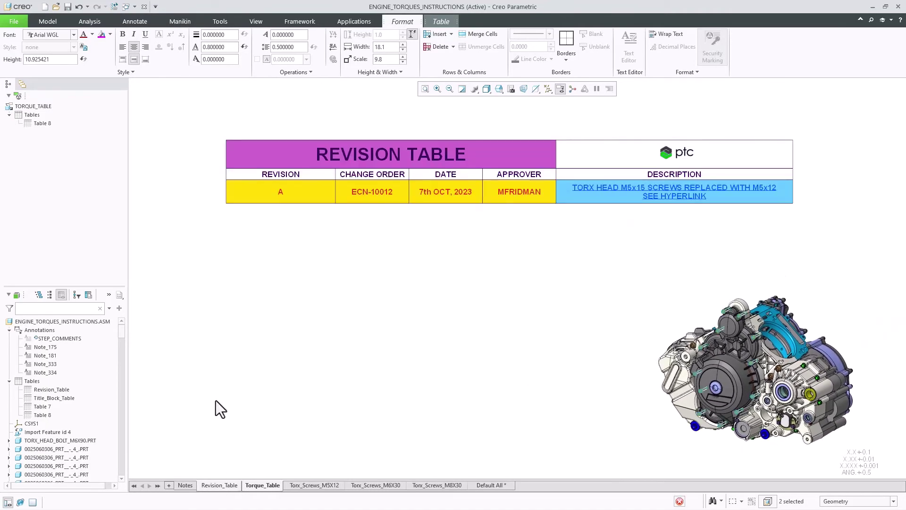
left_click(225, 189)
left_click(263, 171)
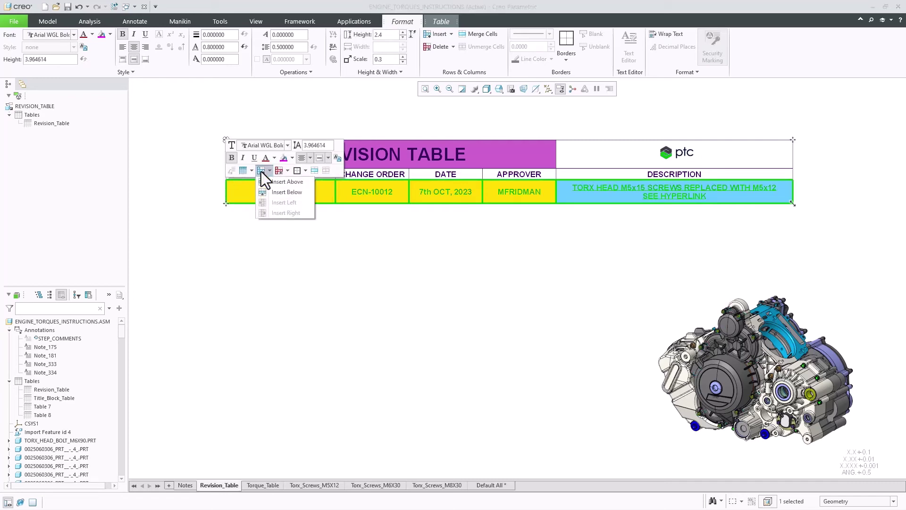
left_click(285, 191)
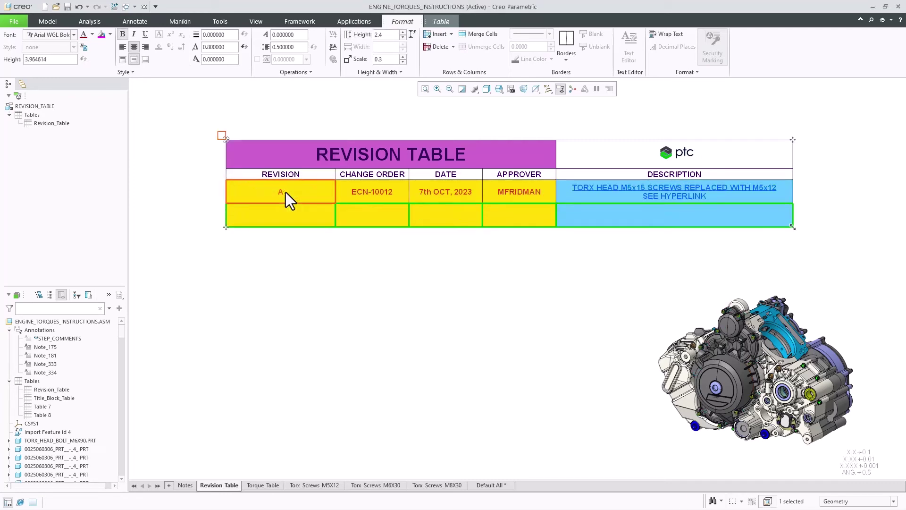
- Fill row B with ECN-10015, date 24th JAN, 2024, the approver's name and the pasted M6 torque description
double_click(282, 216)
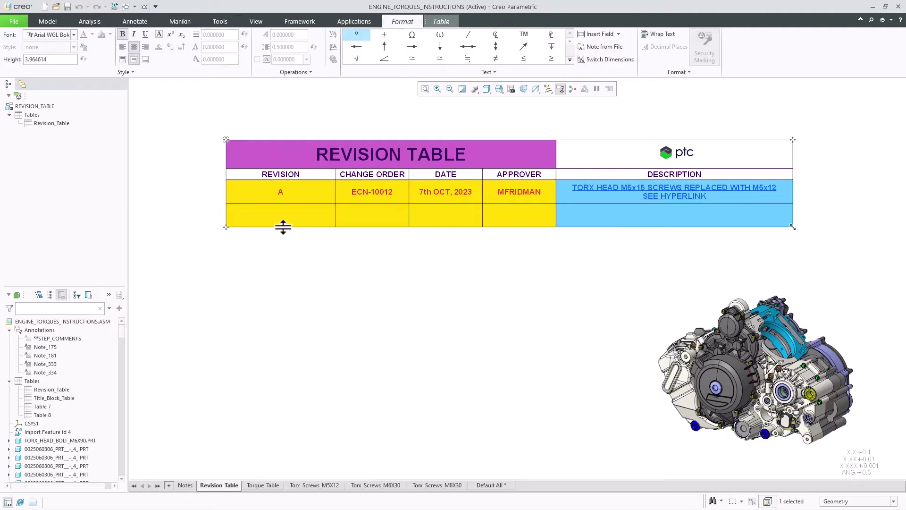
type("B")
key("Tab")
type("ECN-10015")
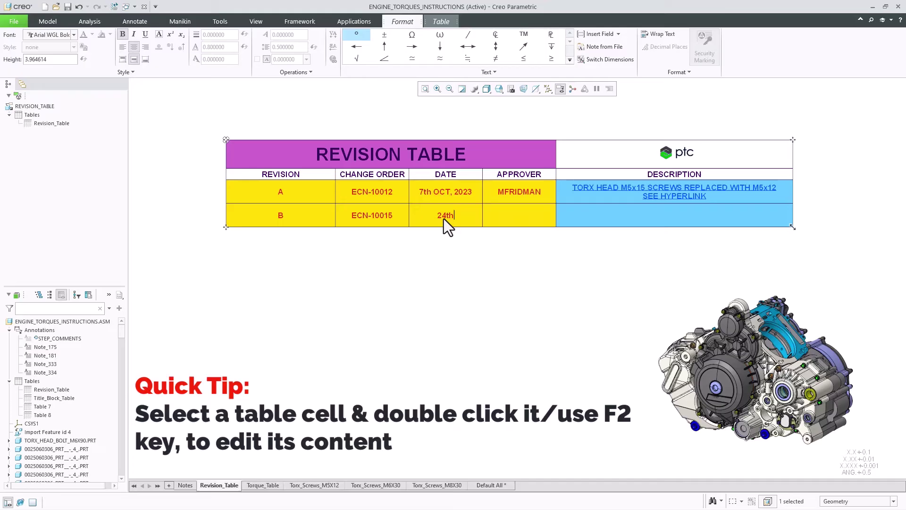
type(", 2024")
key("Tab")
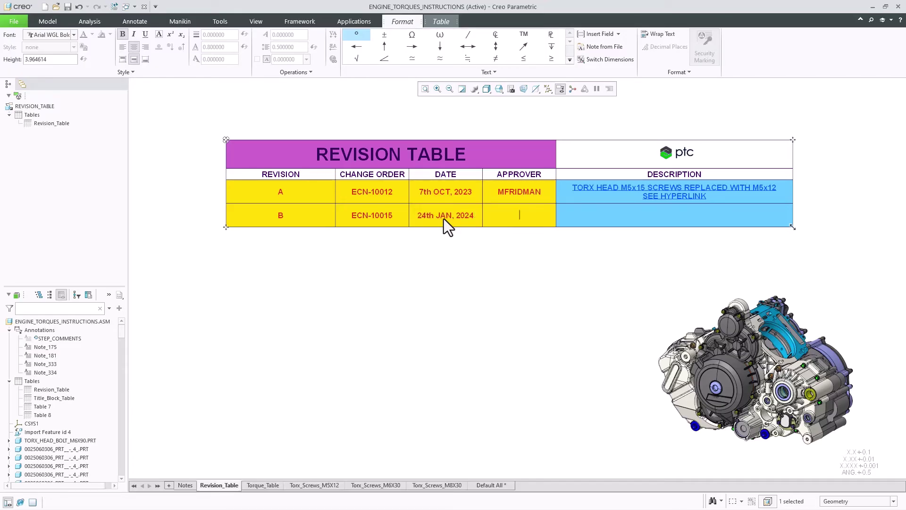
type("MFRIDMAN")
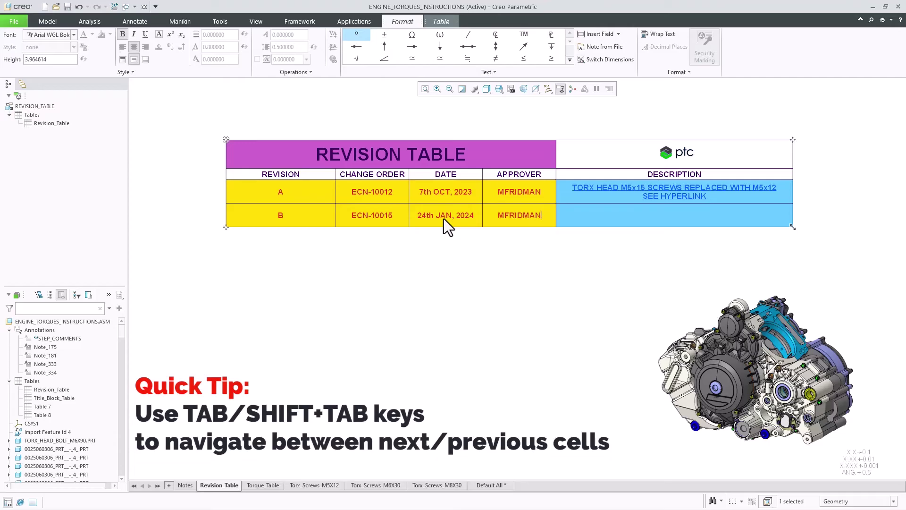
key("Tab")
type("TORQUE VALUE FOR M6 BOLTS UPDATED TO 6.5 Nm")
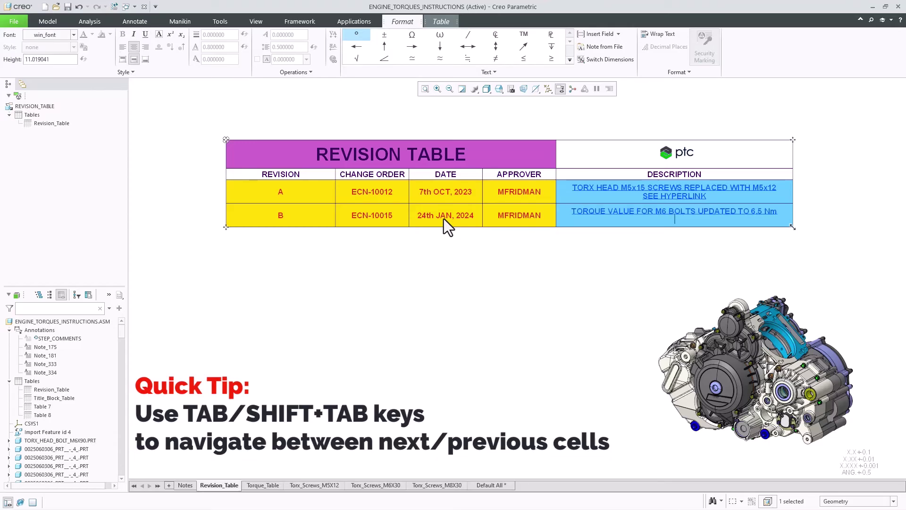
- Change row B's date from 24th to 26th JAN, 2024 in a floating Text Editor
left_click(463, 246)
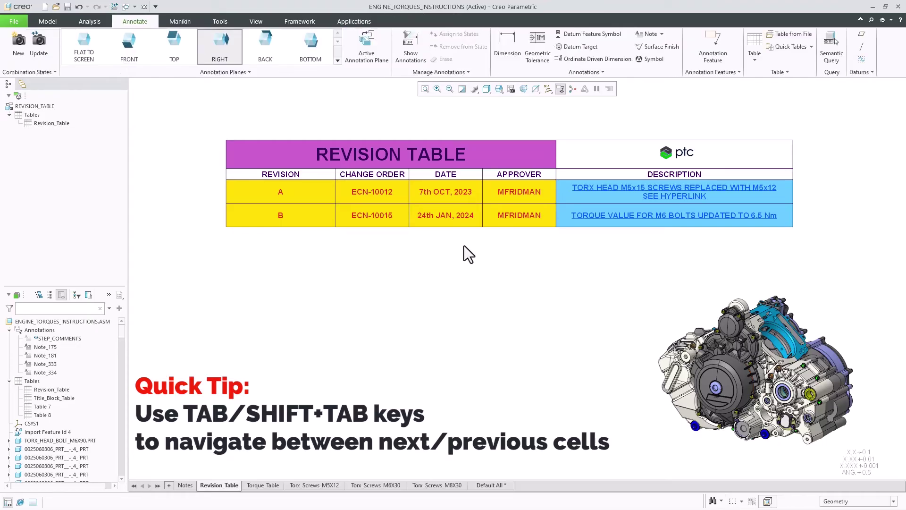
left_click(458, 224)
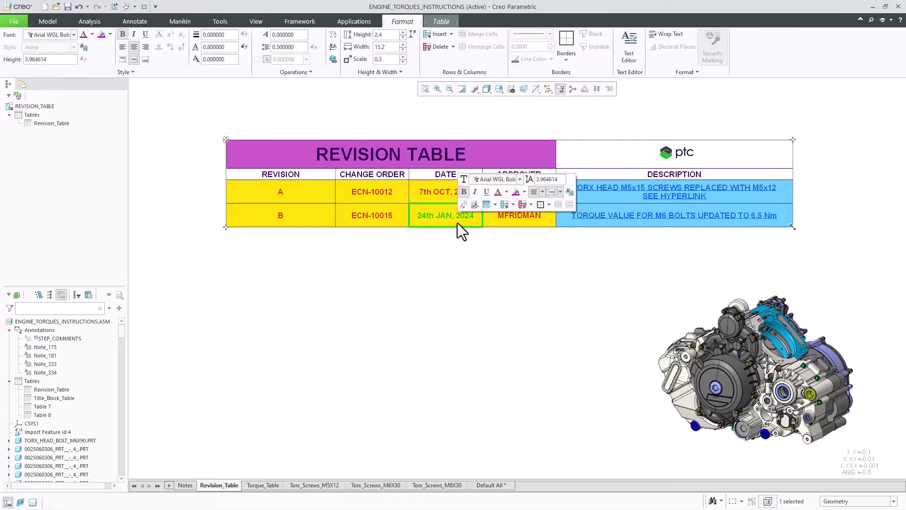
left_click(631, 51)
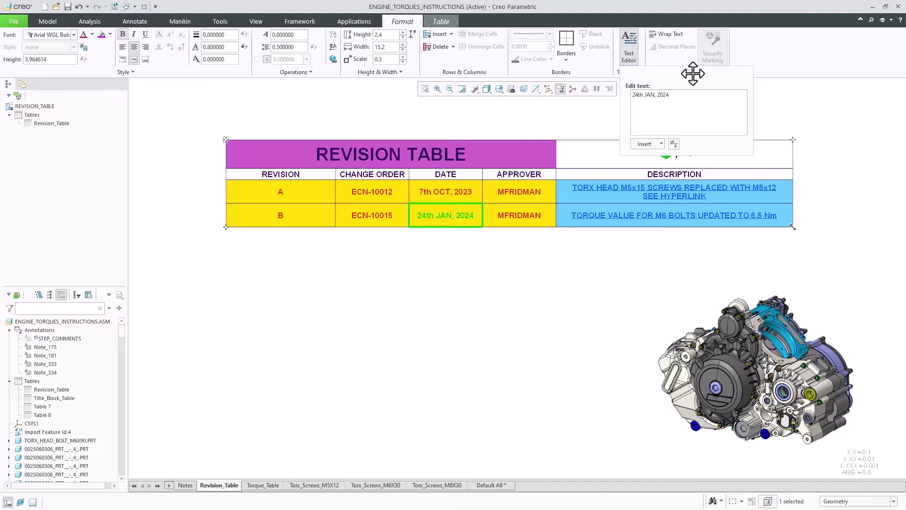
left_click_drag(693, 73, 426, 246)
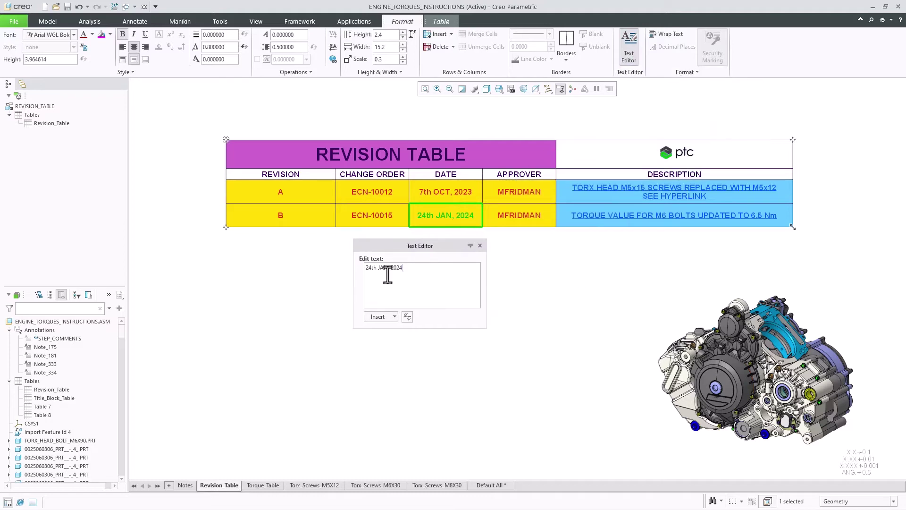
left_click(372, 286)
type("6")
- Change row B's change order from ECN-10015 to ECN-10013
left_click(386, 217)
key("BackSpace")
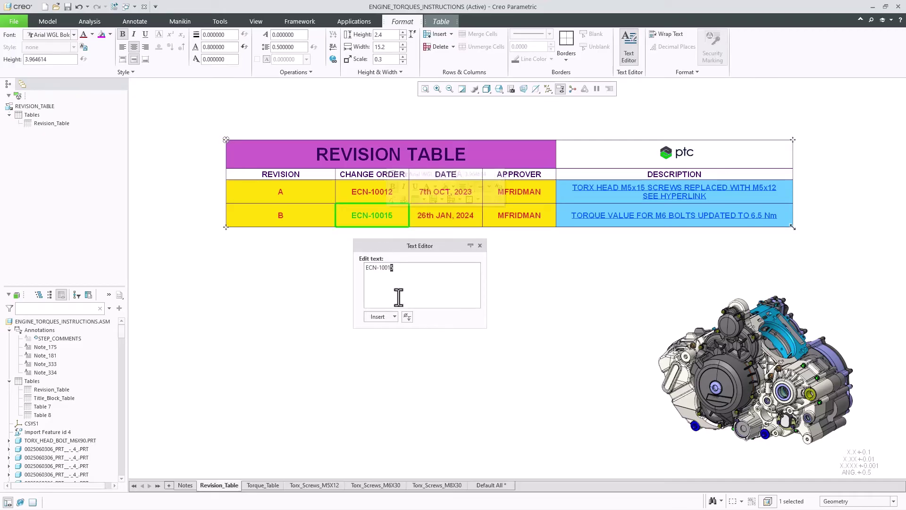
type("3")
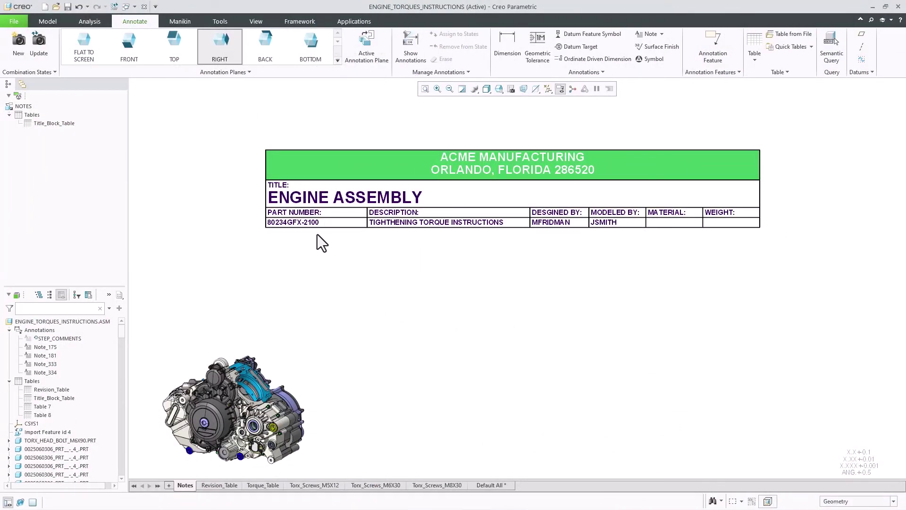
- Inspect the Part Number, Description and Designed By parameters unchanged, then set annotations Flat to Screen
left_click(314, 225)
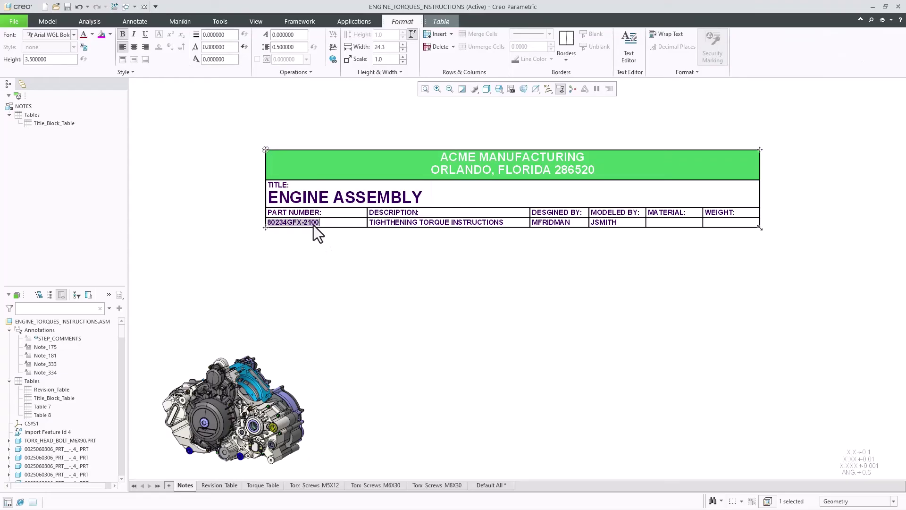
double_click(313, 225)
double_click(393, 223)
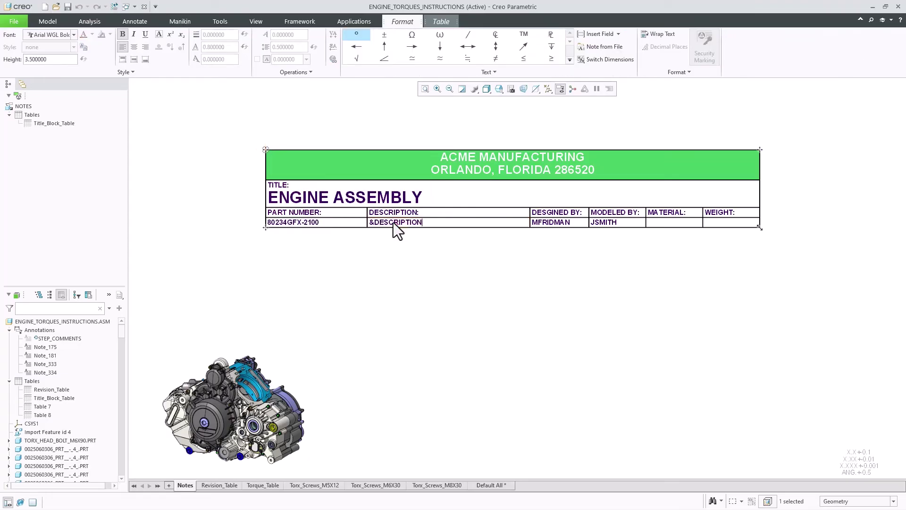
double_click(551, 223)
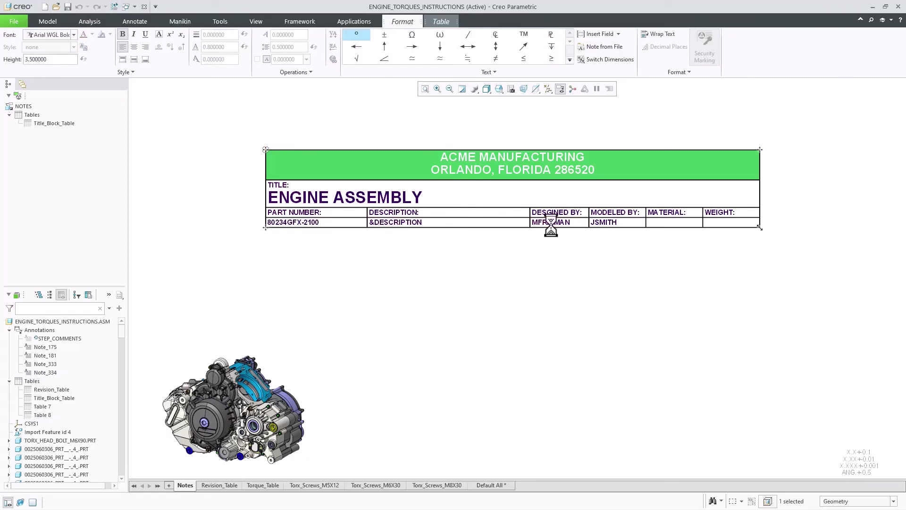
left_click(534, 270)
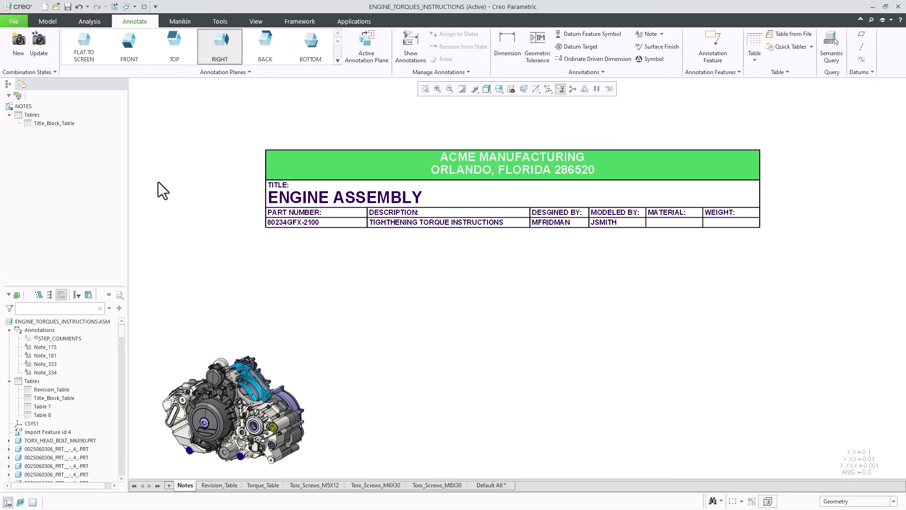
left_click(95, 59)
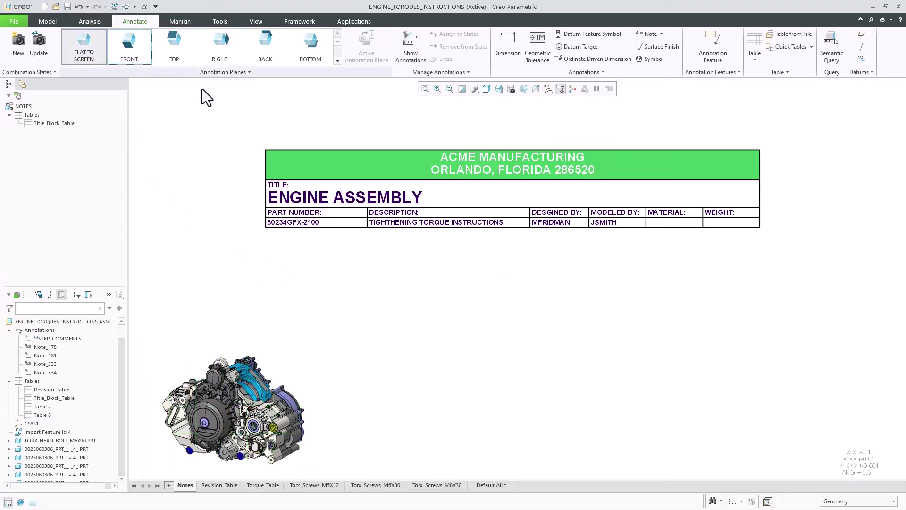
- Insert the RESTRICTED quick table below the title block
left_click(800, 49)
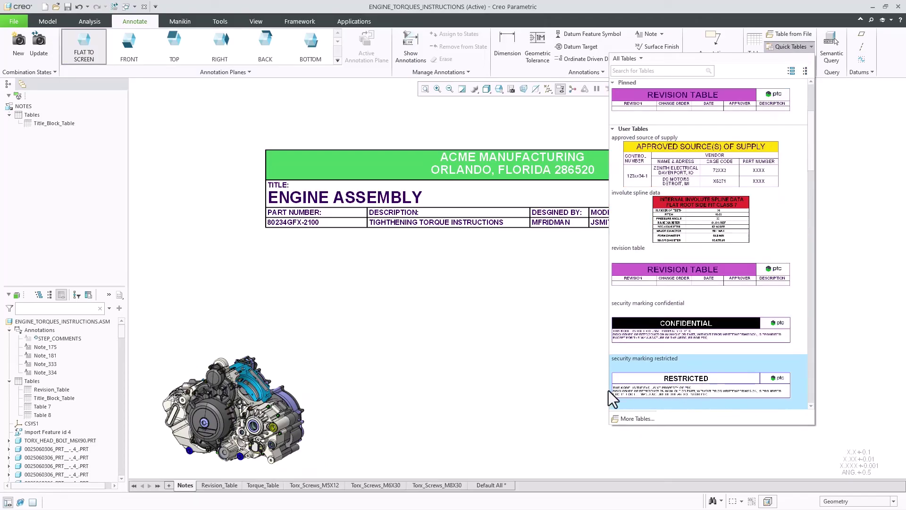
left_click(643, 384)
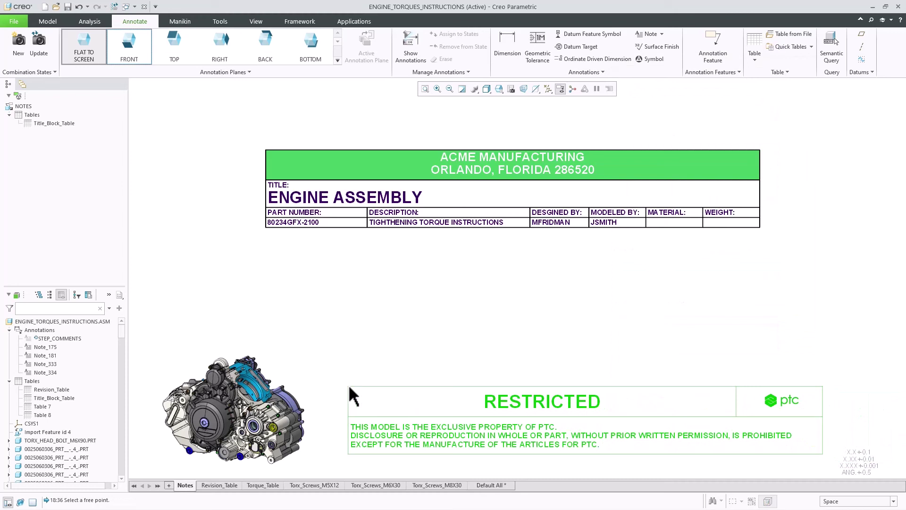
left_click(349, 387)
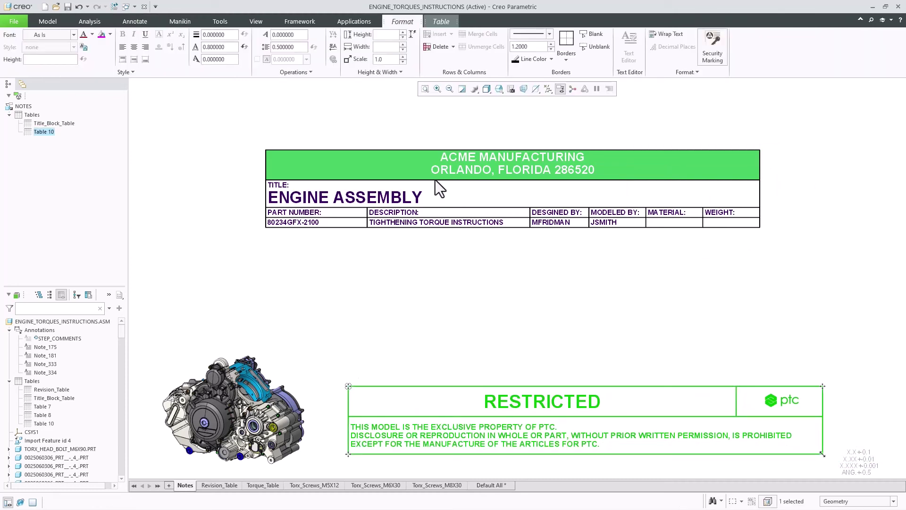
- Make the RESTRICTED table's border lines dashed and red
left_click(549, 34)
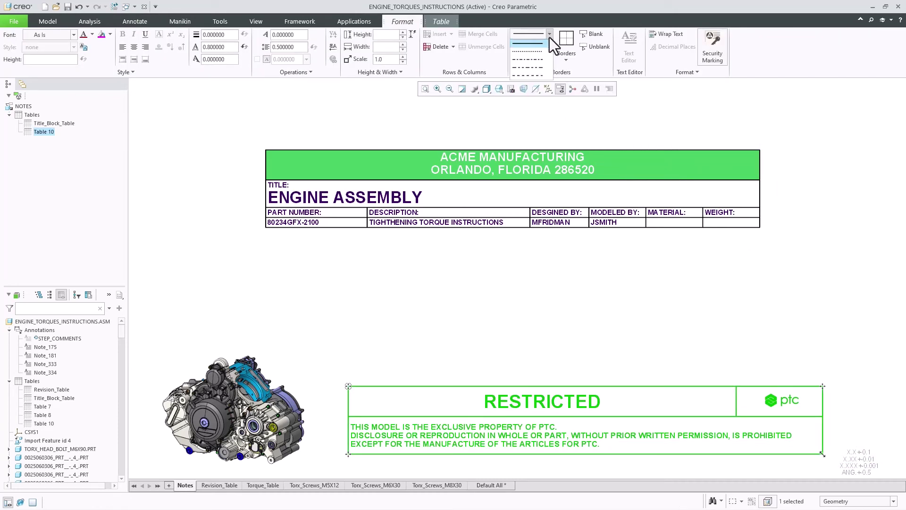
left_click(536, 71)
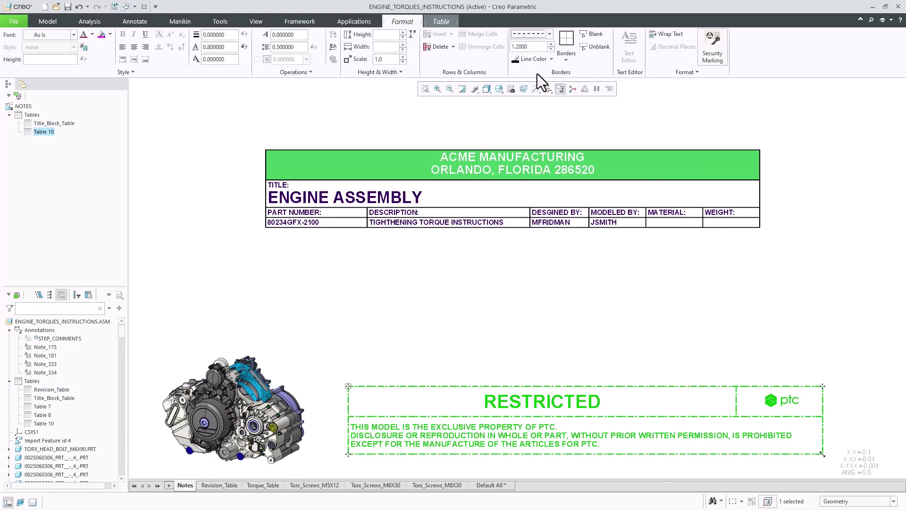
left_click(552, 60)
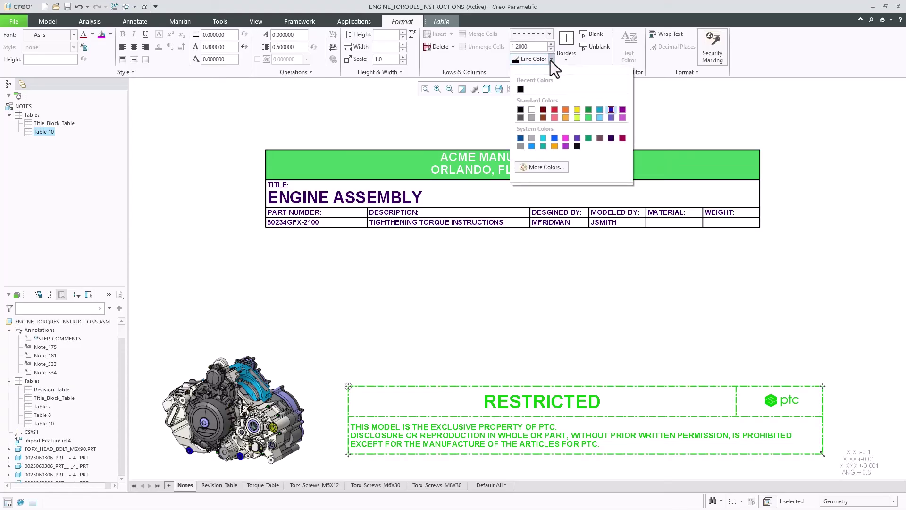
left_click(554, 110)
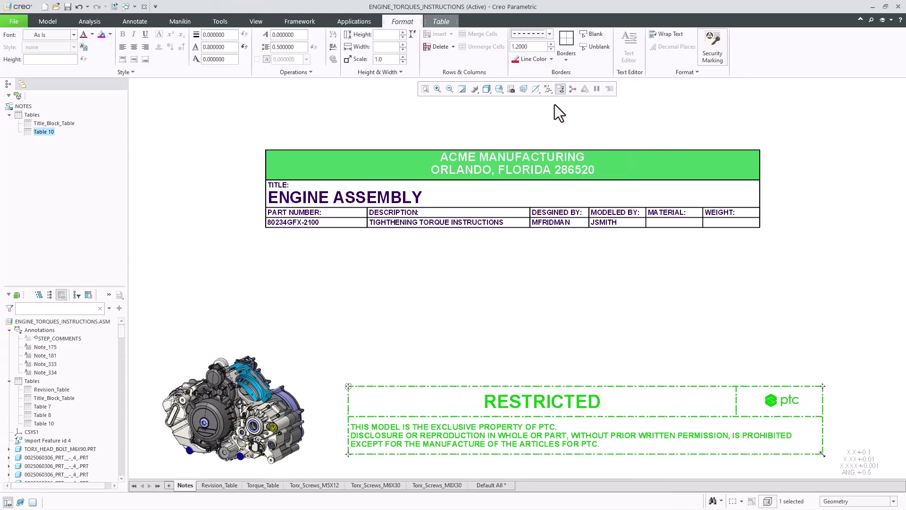
- Keep only an outside border on the table and flag it as a security marking
left_click(566, 58)
left_click(579, 115)
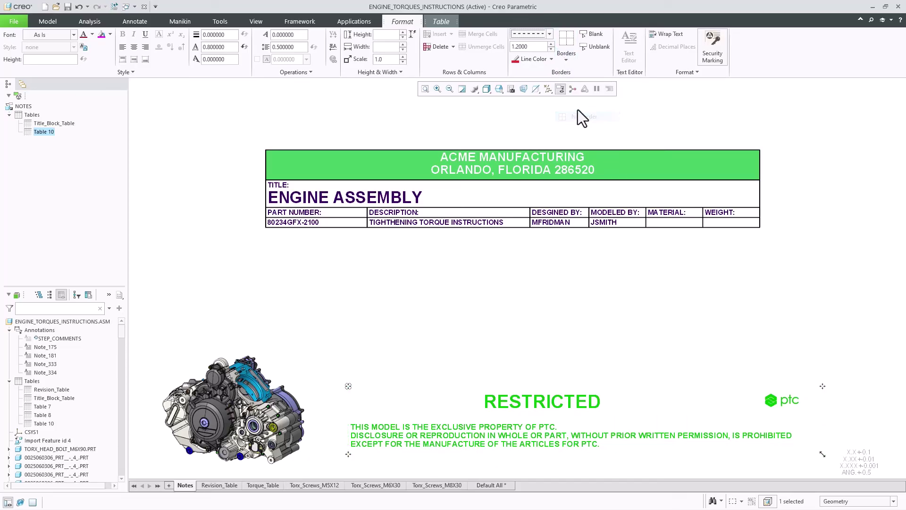
left_click(567, 64)
left_click(585, 137)
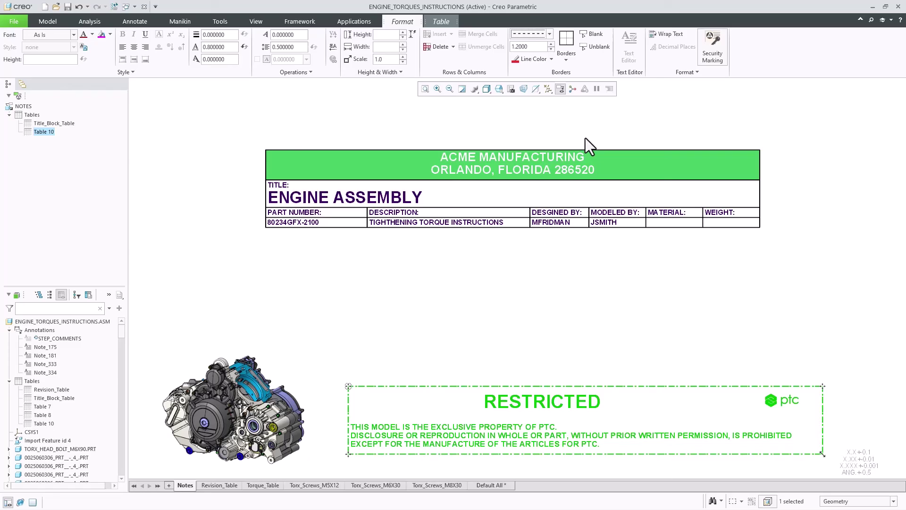
left_click(710, 50)
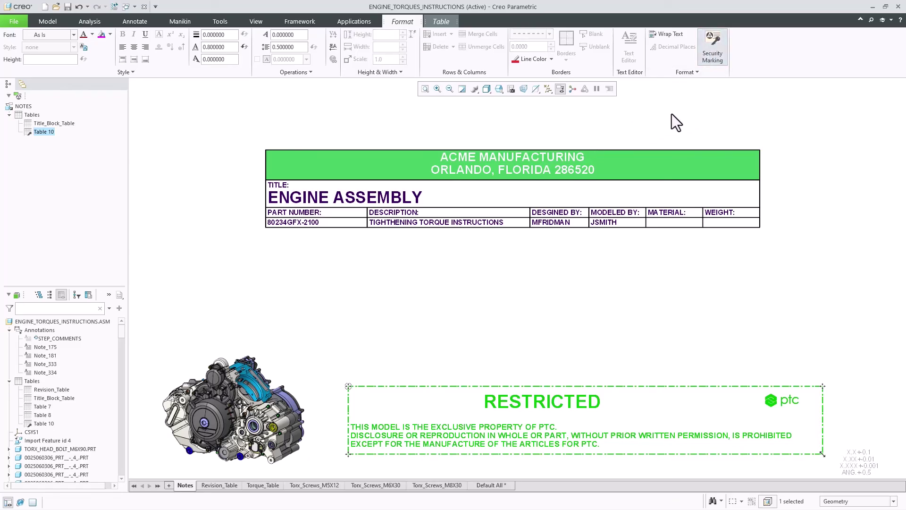
- Run a Semantic Query on the milled Ra 2.5 finish cell to highlight its surfaces
left_click(667, 119)
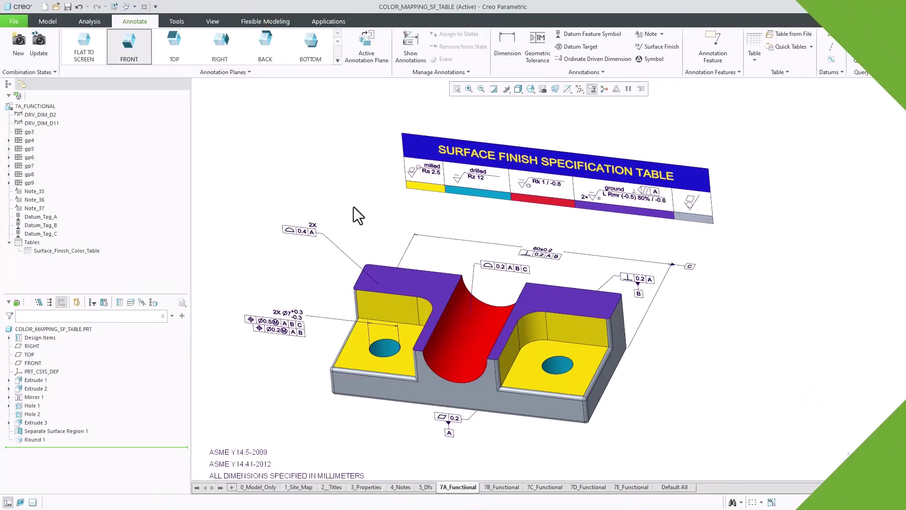
left_click(410, 180)
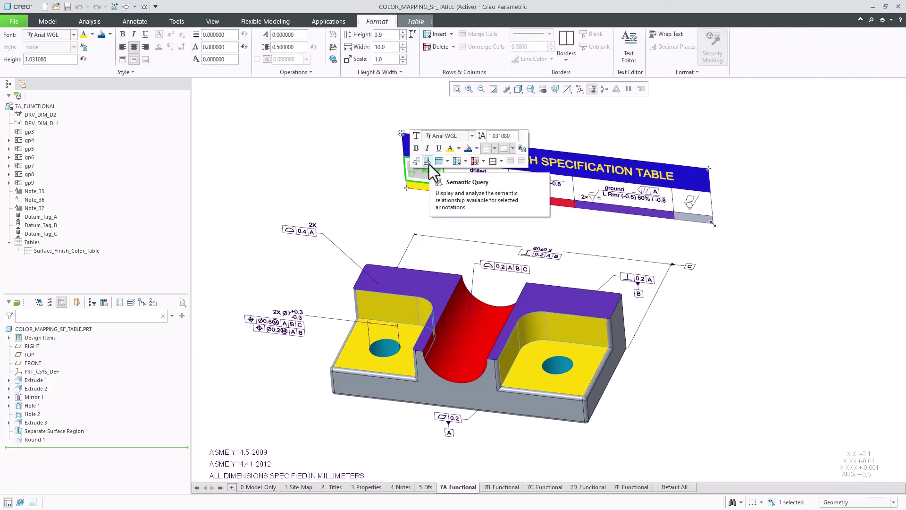
left_click(428, 162)
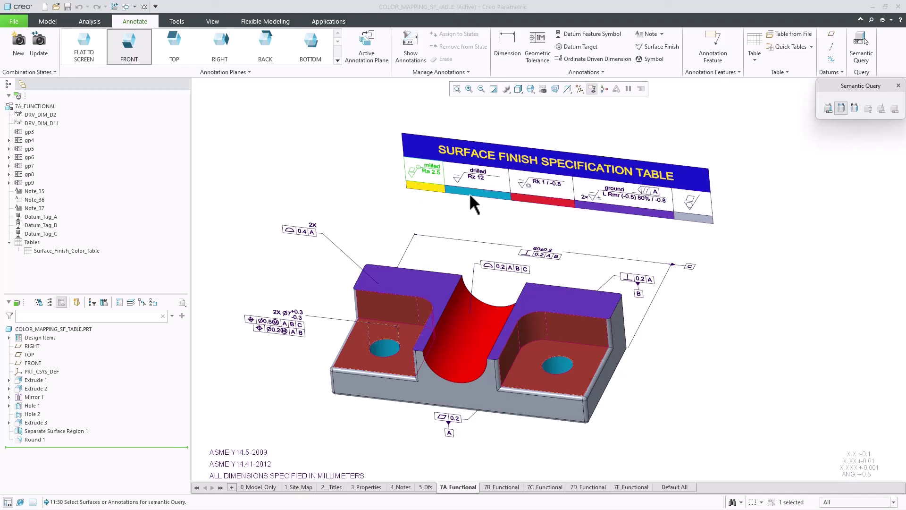
- Trace the drilled Rz 12, Rk 1/-0.8, ground and last finish cells to their surfaces, then end the query
left_click(484, 186)
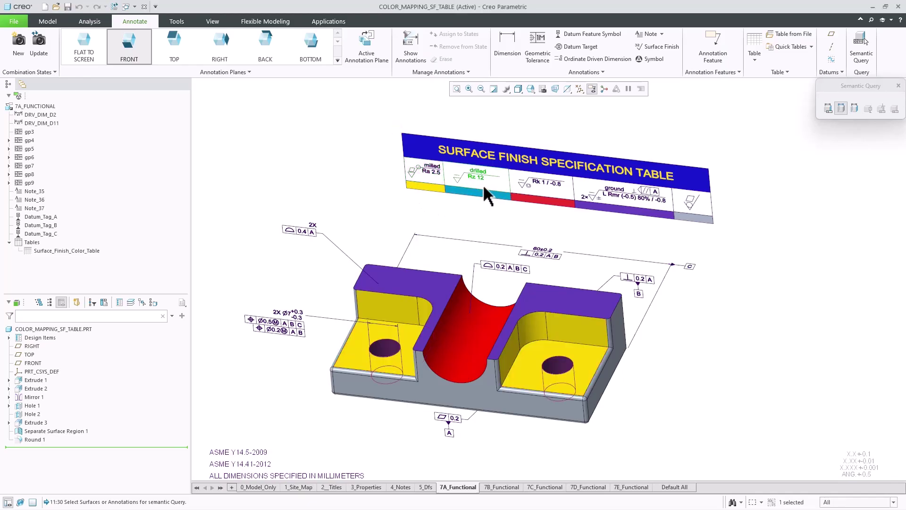
left_click(541, 190)
left_click(608, 199)
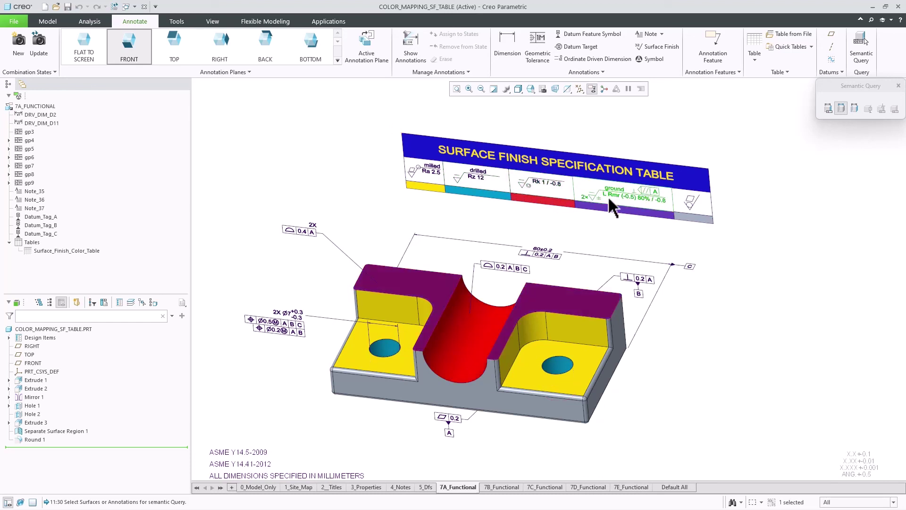
left_click(684, 204)
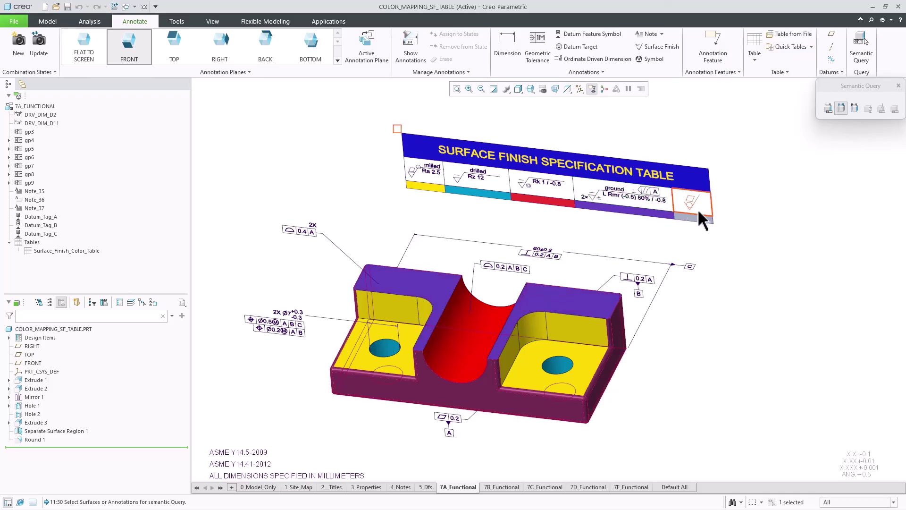
middle_click(739, 222)
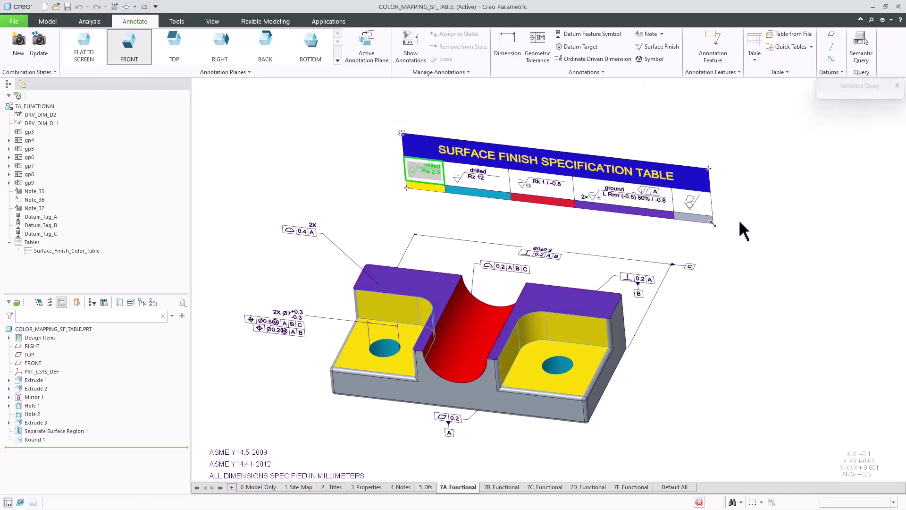